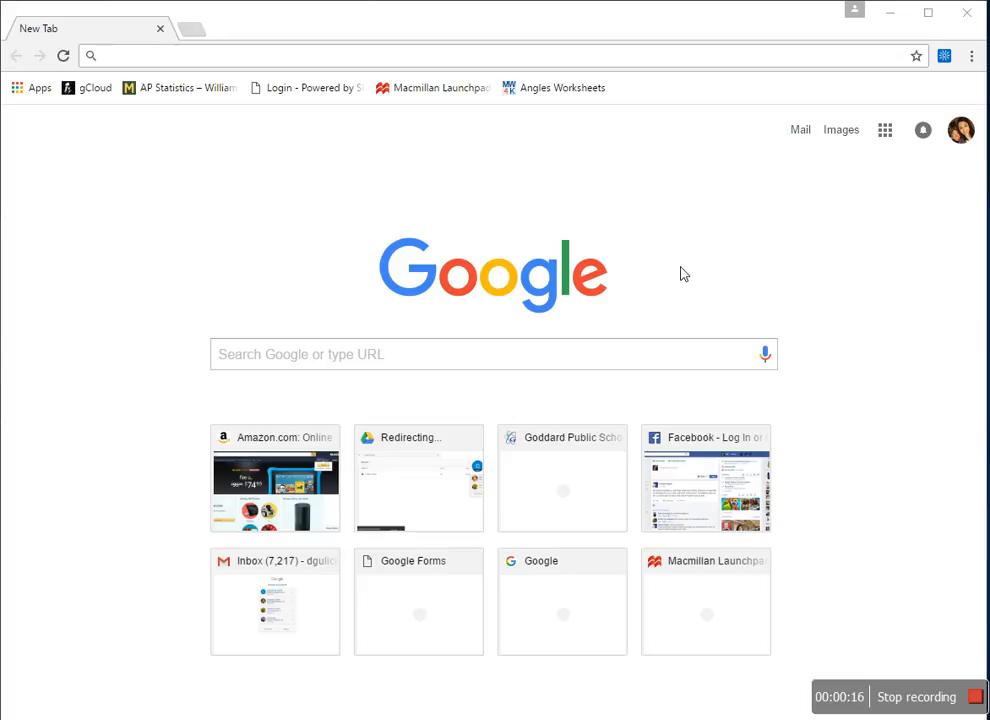
- Check the signed-in Google accounts, then enter the forms.google.co address in a new tab
{"action": "left_click", "coordinate": [958, 132]}
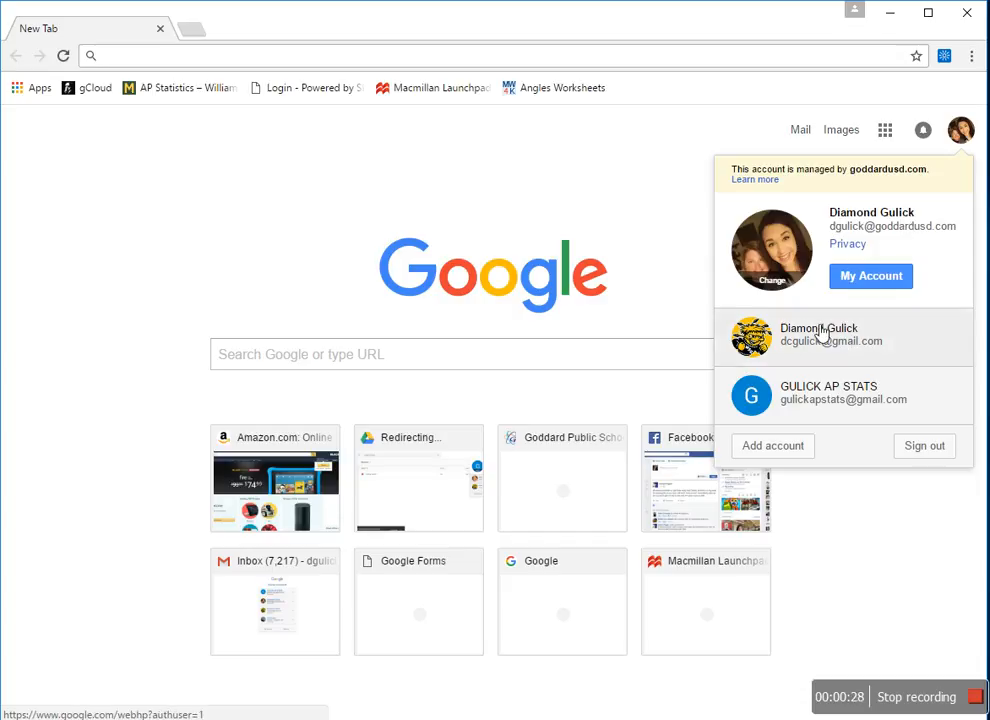
{"action": "left_click", "coordinate": [605, 204]}
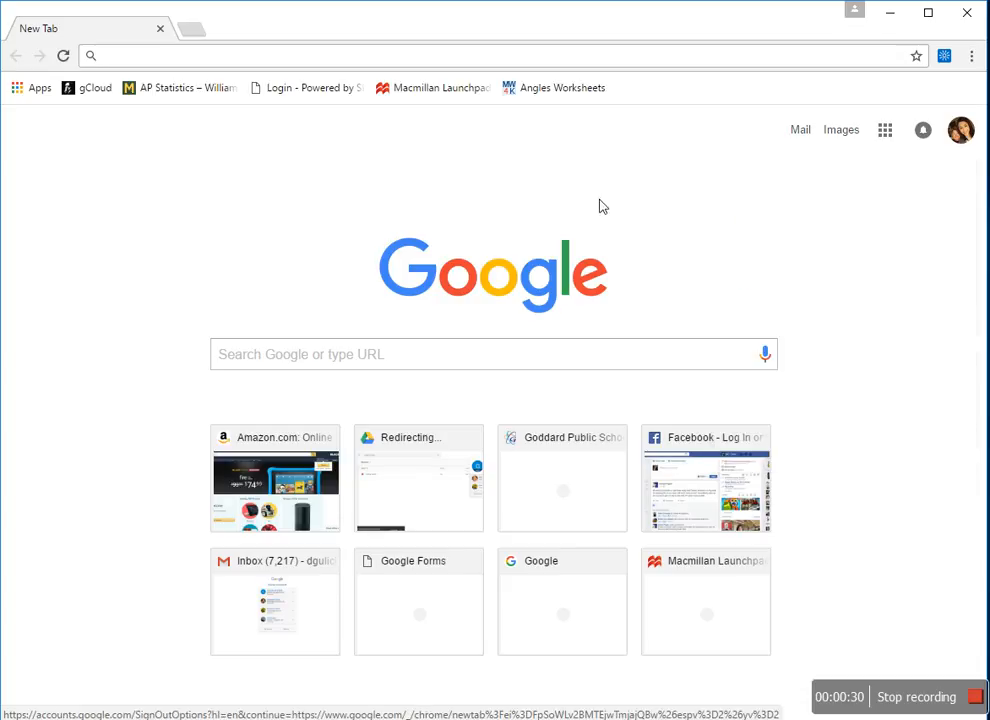
{"action": "left_click", "coordinate": [133, 70]}
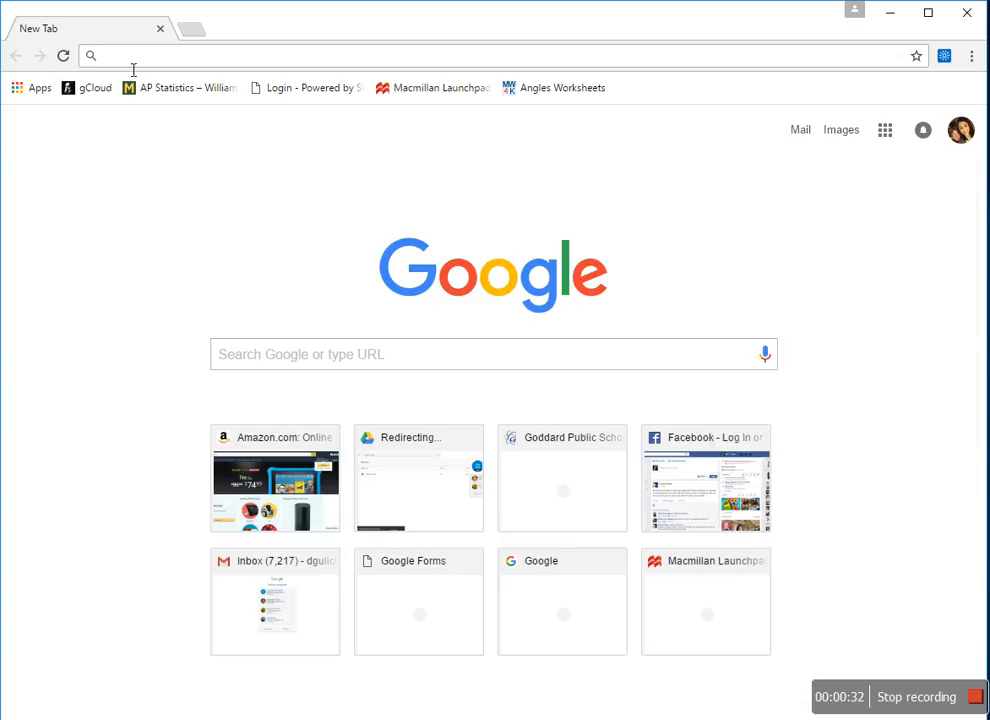
{"action": "type", "text": "forms.goole.com"}
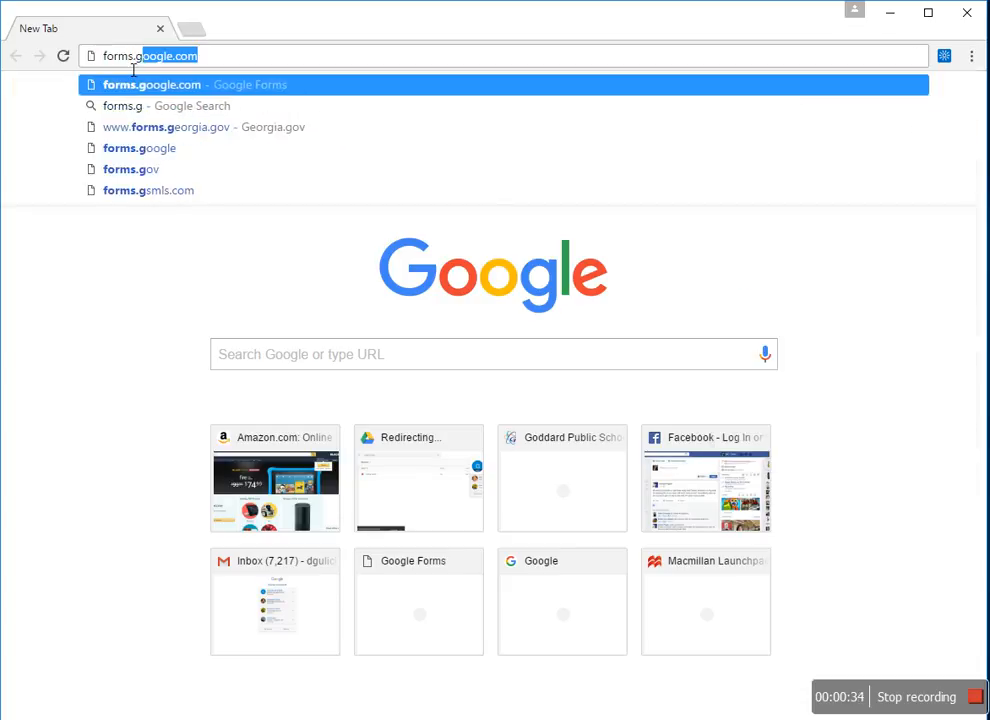
{"action": "key", "text": "BackSpace"}
{"action": "key", "text": "BackSpace"}
{"action": "key", "text": "BackSpace"}
{"action": "key", "text": "BackSpace"}
{"action": "key", "text": "BackSpace"}
{"action": "type", "text": "gle."}
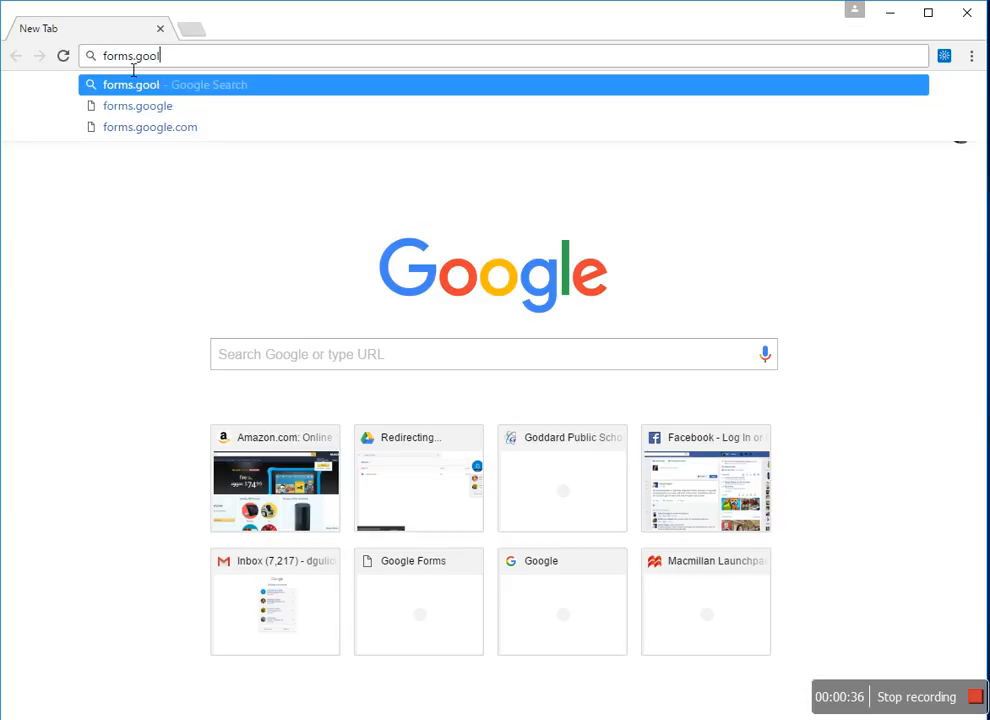
{"action": "type", "text": "co"}
- Load the Google Forms home page and dismiss a stray context menu
{"action": "key", "text": "Return"}
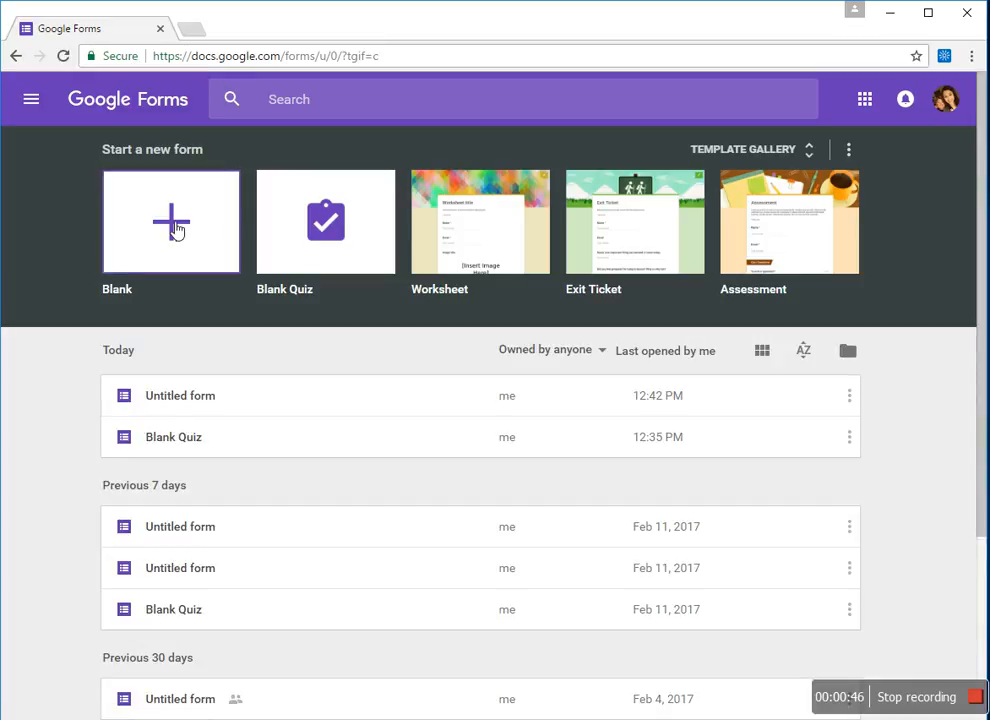
{"action": "right_click", "coordinate": [795, 263]}
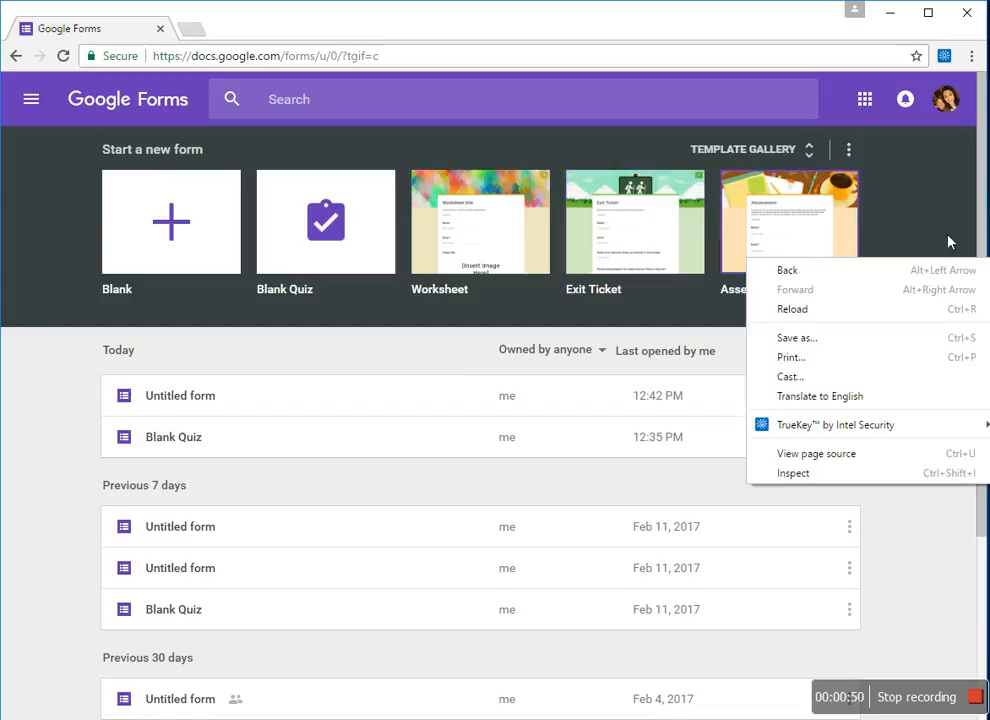
{"action": "left_click", "coordinate": [919, 560]}
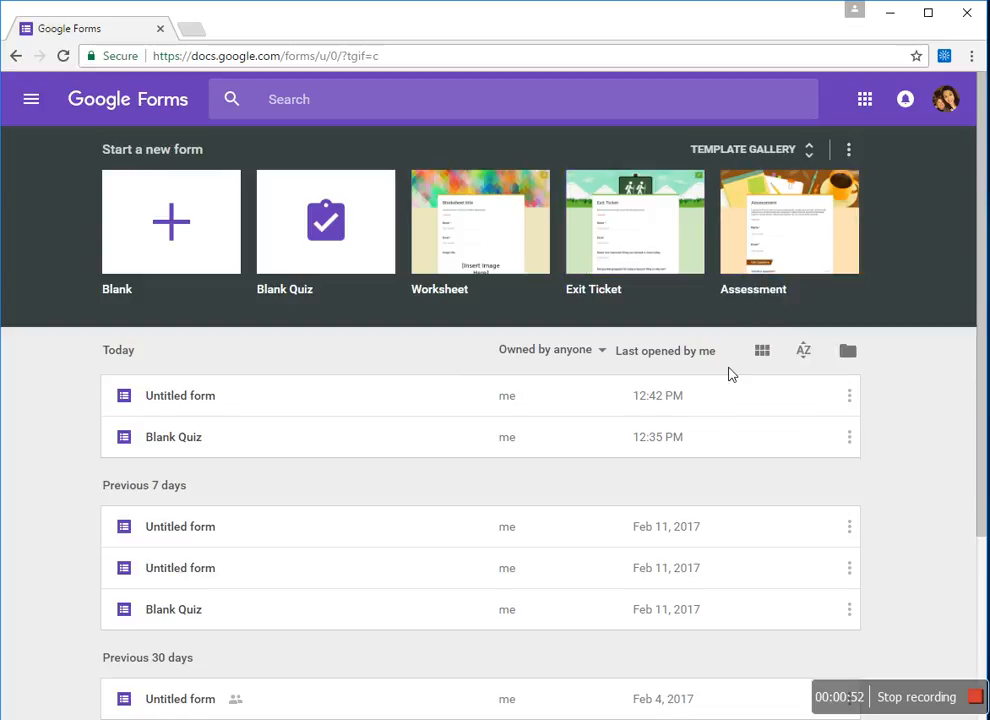
{"action": "left_click", "coordinate": [812, 158]}
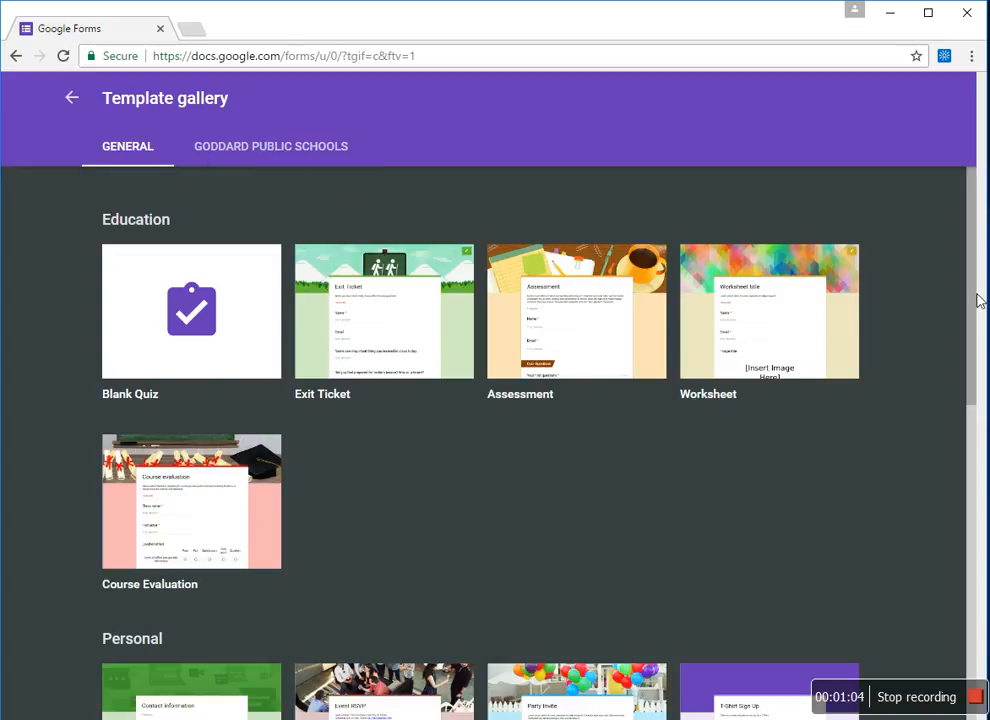
{"action": "left_click_drag", "start_coordinate": [972, 298], "coordinate": [930, 666]}
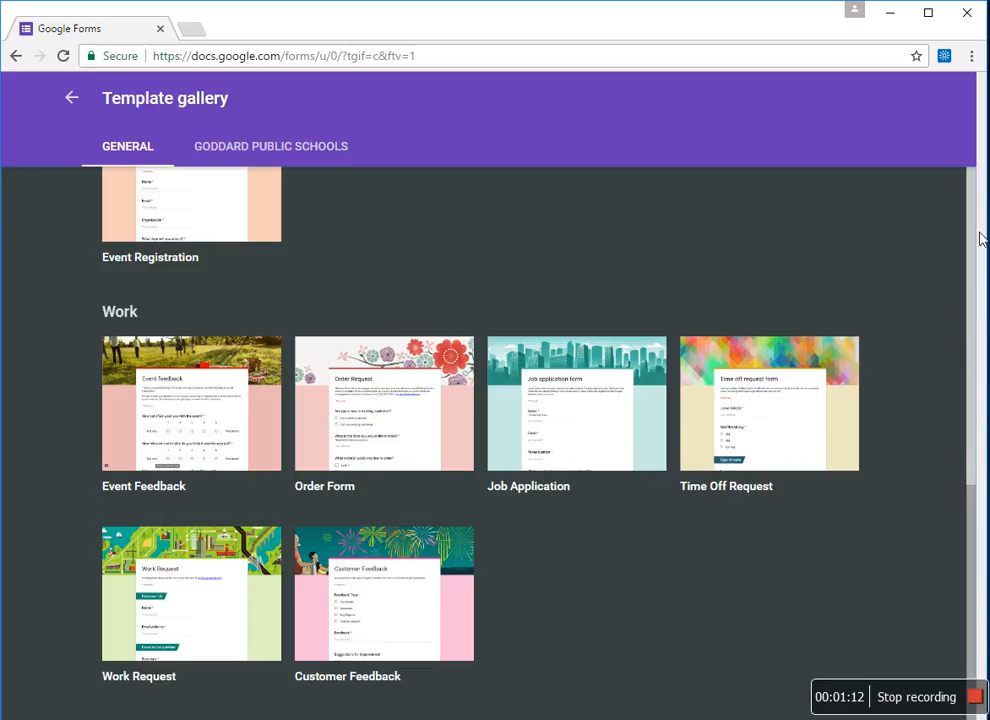
{"action": "left_click_drag", "start_coordinate": [972, 486], "coordinate": [966, 177]}
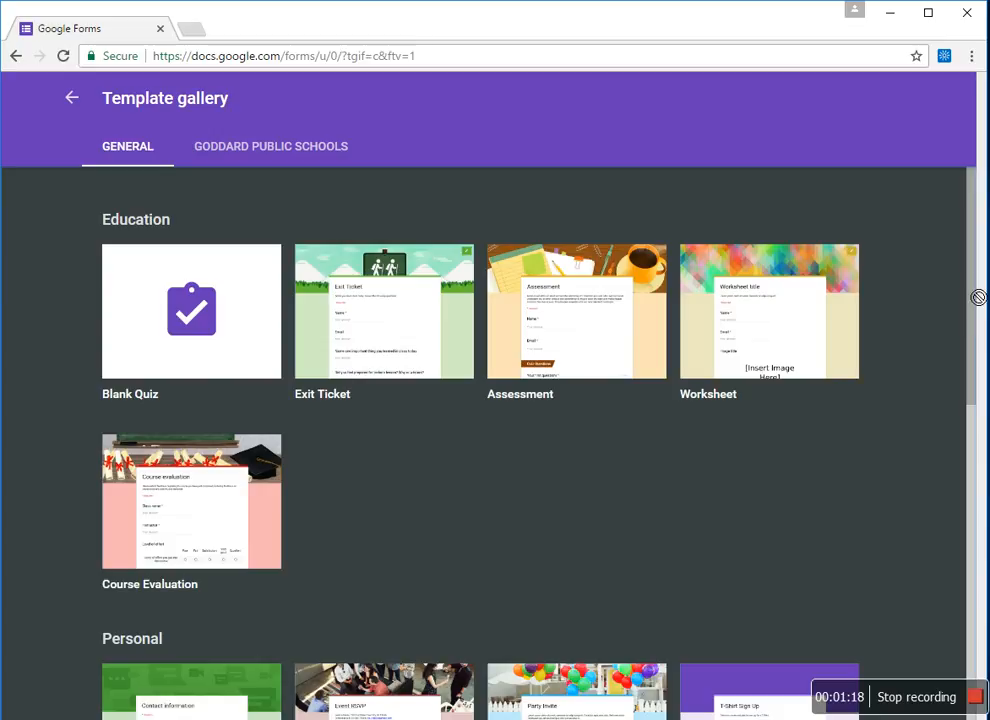
{"action": "left_click", "coordinate": [72, 97]}
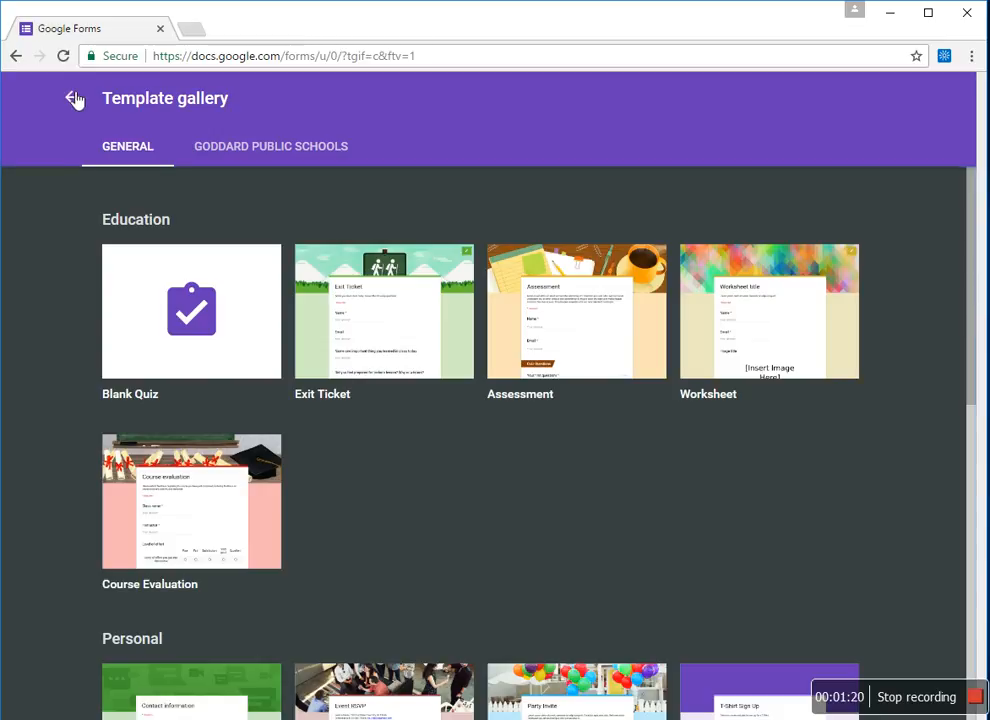
- Create a blank form and title it 'Technology Survey'
{"action": "left_click", "coordinate": [190, 226]}
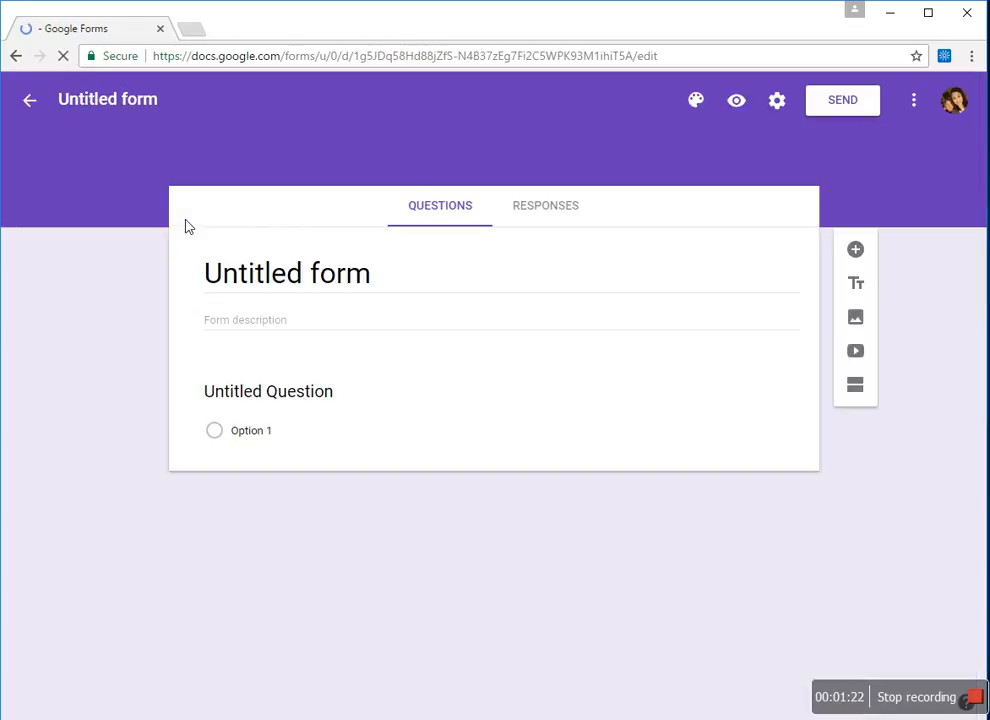
{"action": "left_click", "coordinate": [274, 272]}
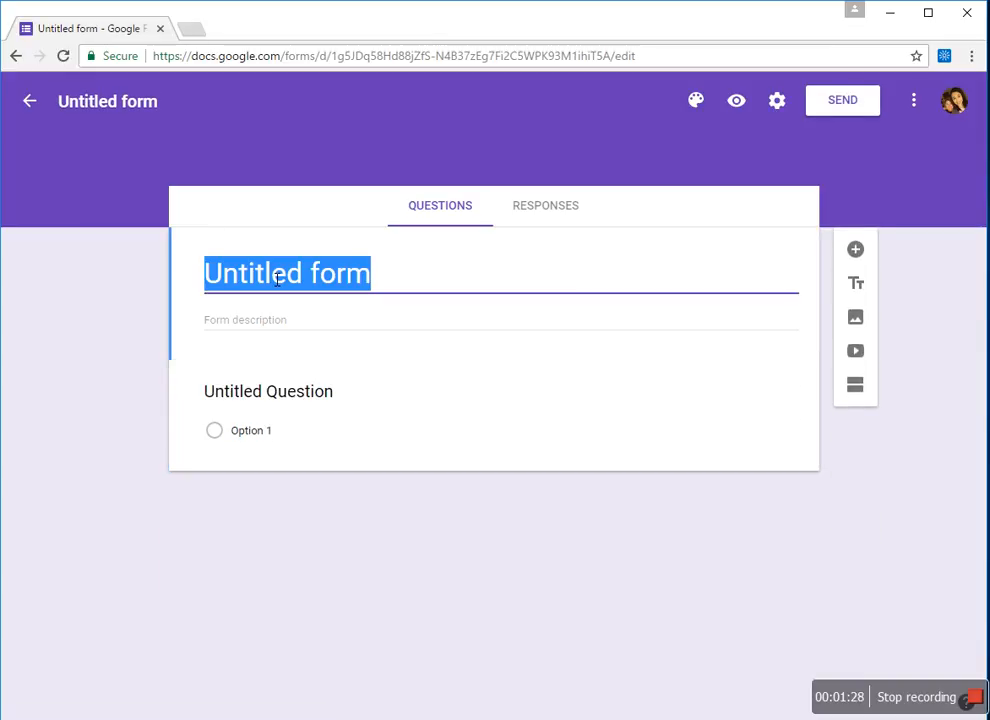
{"action": "type", "text": "Techn"}
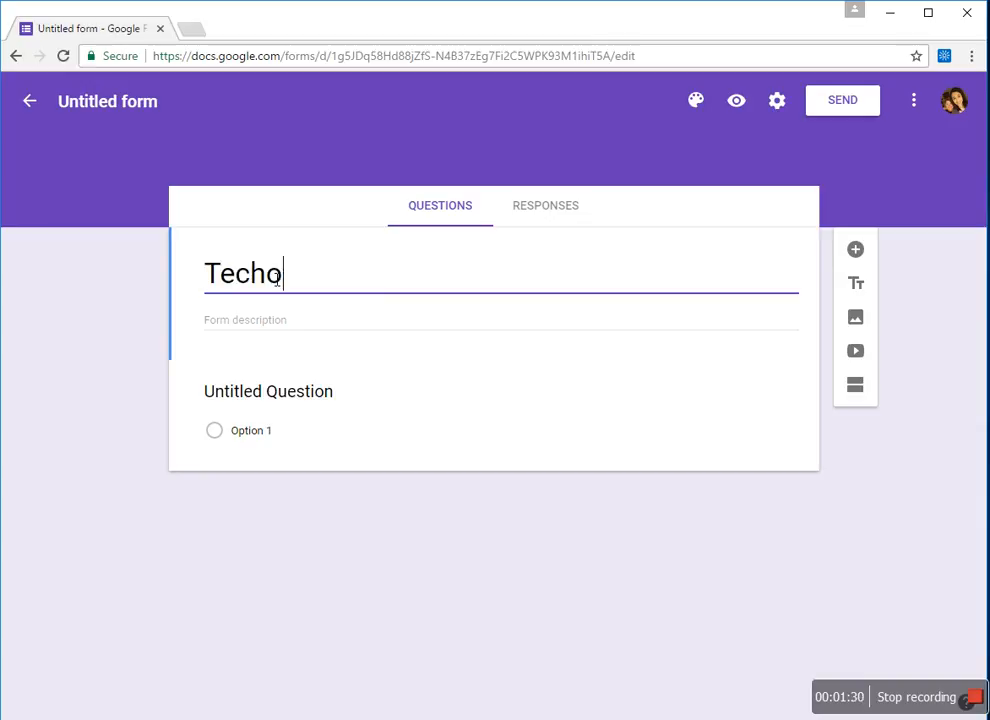
{"action": "type", "text": "ology Survey"}
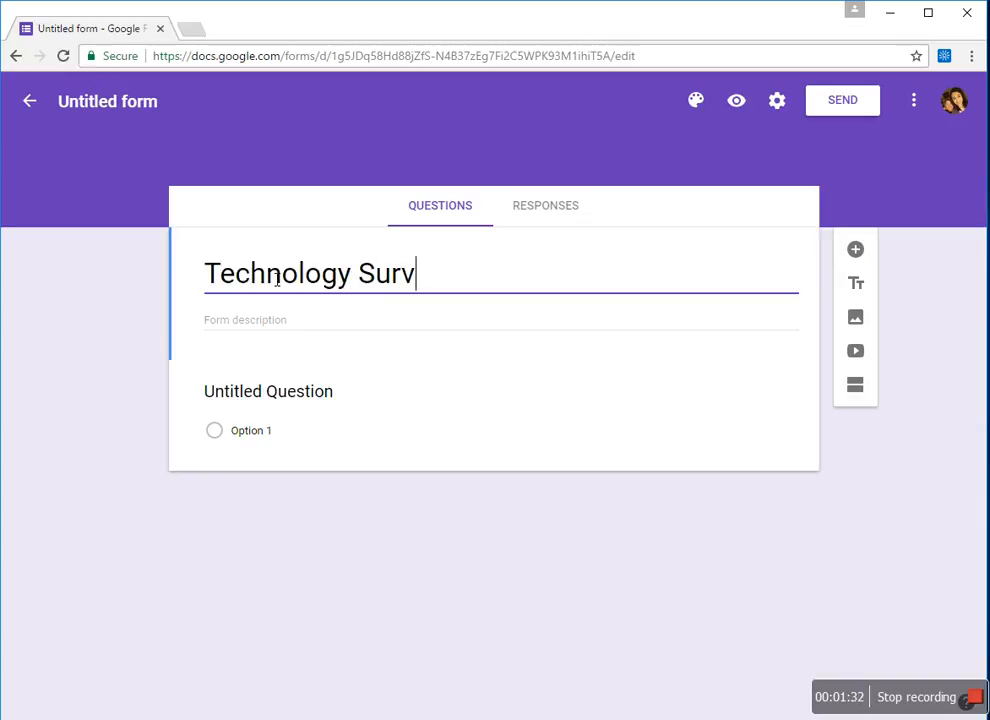
{"action": "left_click", "coordinate": [261, 396]}
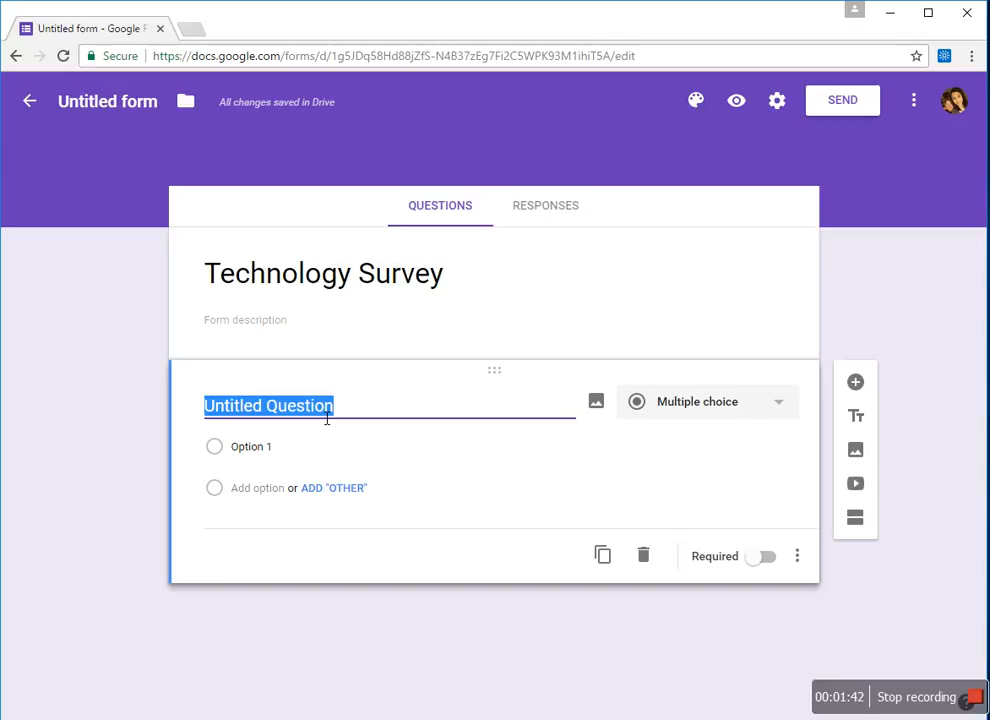
- Make the first question a required short-answer 'First Name' and add another question
{"action": "type", "text": "Name"}
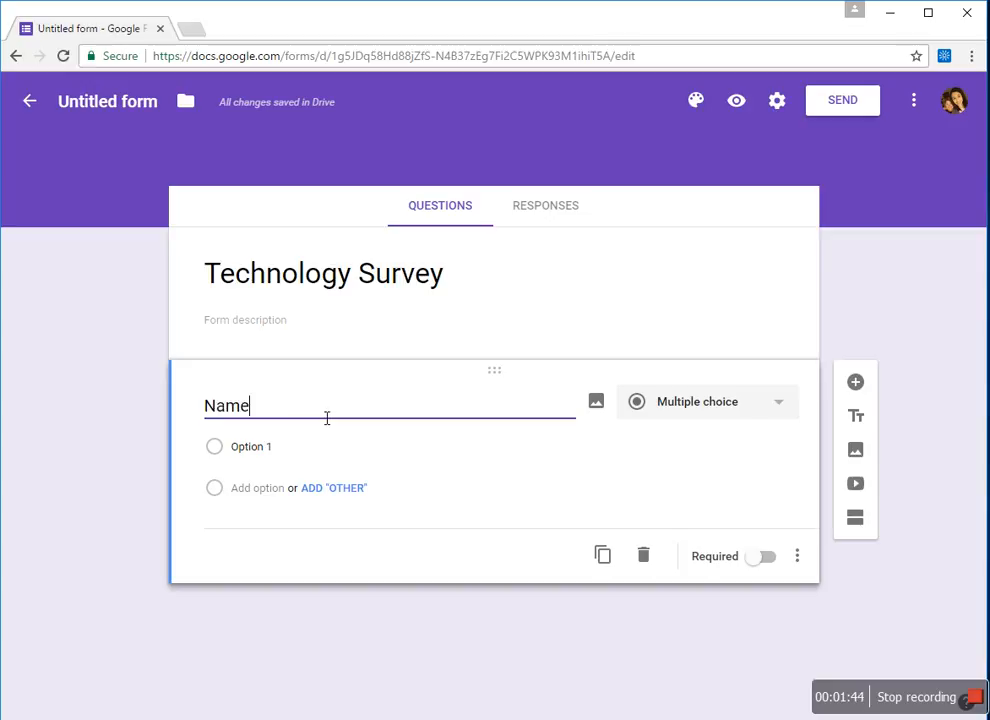
{"action": "key", "text": "BackSpace"}
{"action": "key", "text": "BackSpace"}
{"action": "key", "text": "BackSpace"}
{"action": "key", "text": "BackSpace"}
{"action": "type", "text": "first"}
{"action": "key", "text": "BackSpace"}
{"action": "key", "text": "BackSpace"}
{"action": "key", "text": "BackSpace"}
{"action": "key", "text": "BackSpace"}
{"action": "type", "text": "First Name"}
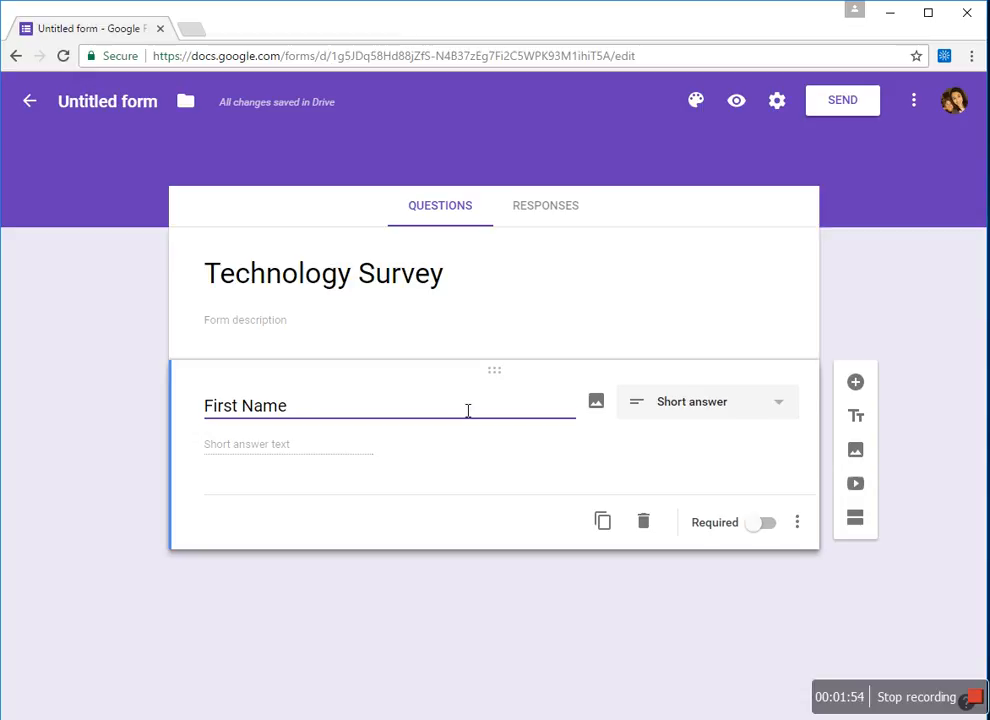
{"action": "left_click", "coordinate": [776, 408]}
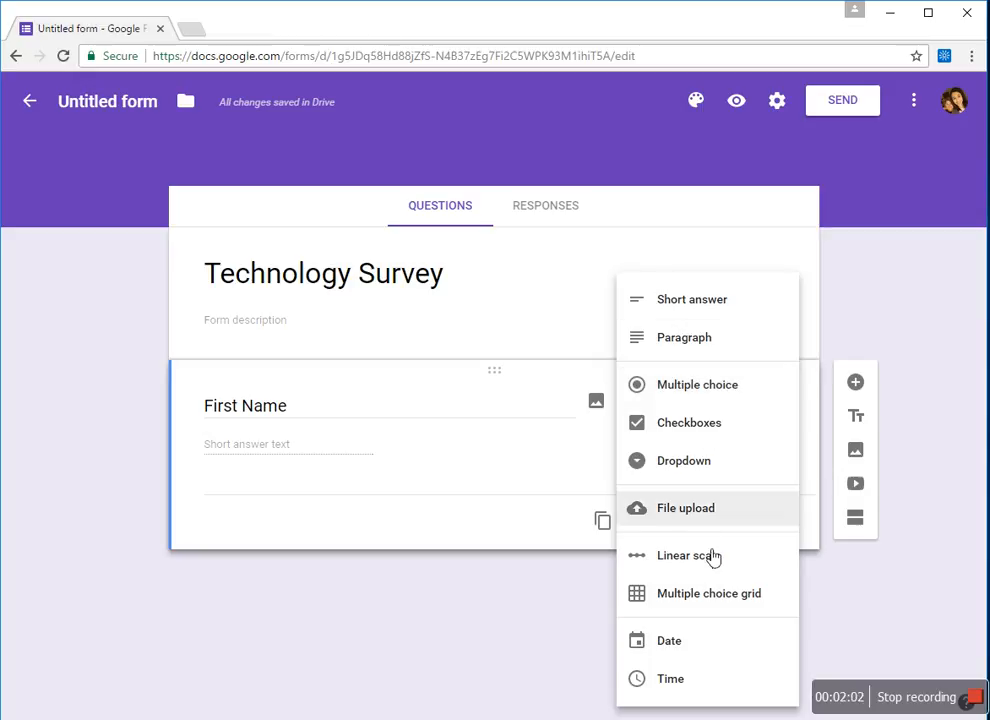
{"action": "left_click", "coordinate": [704, 312]}
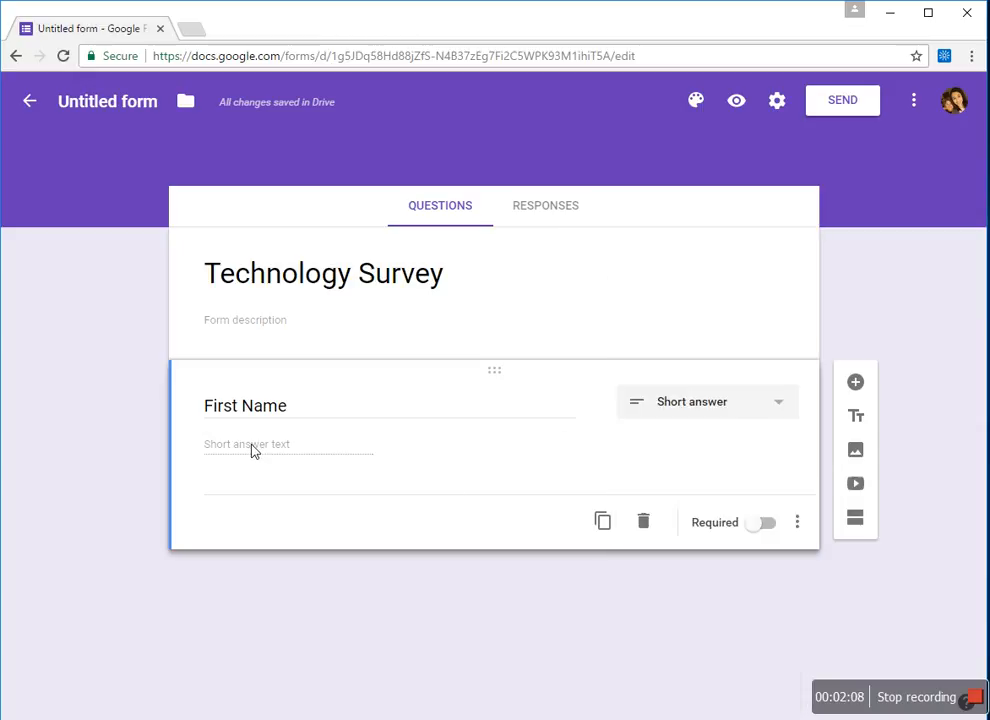
{"action": "left_click", "coordinate": [760, 532]}
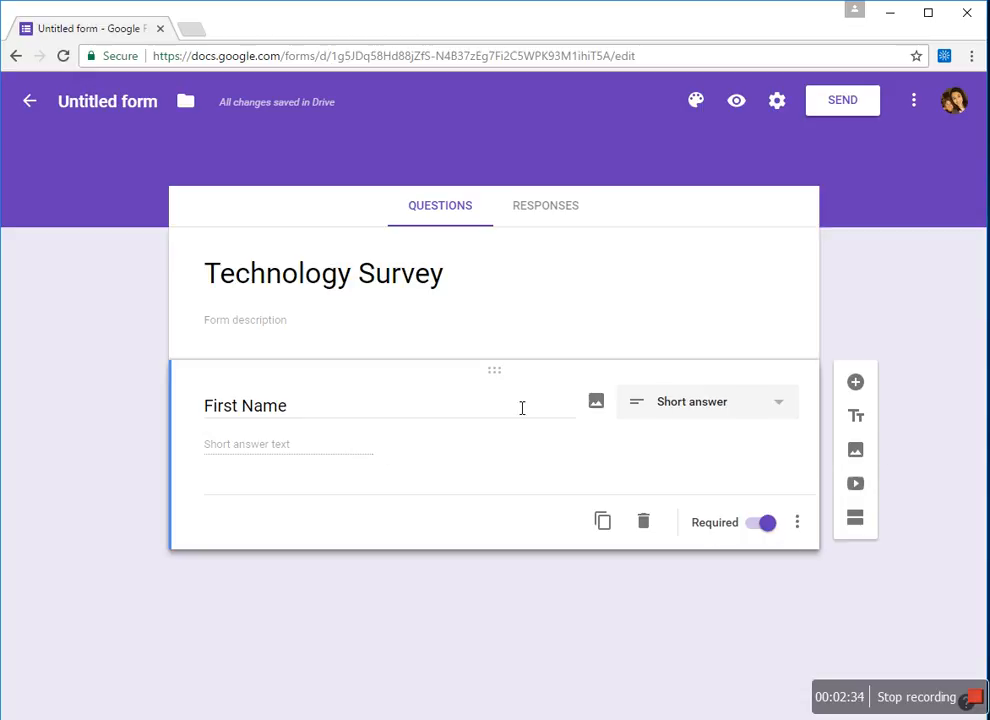
{"action": "left_click", "coordinate": [856, 383]}
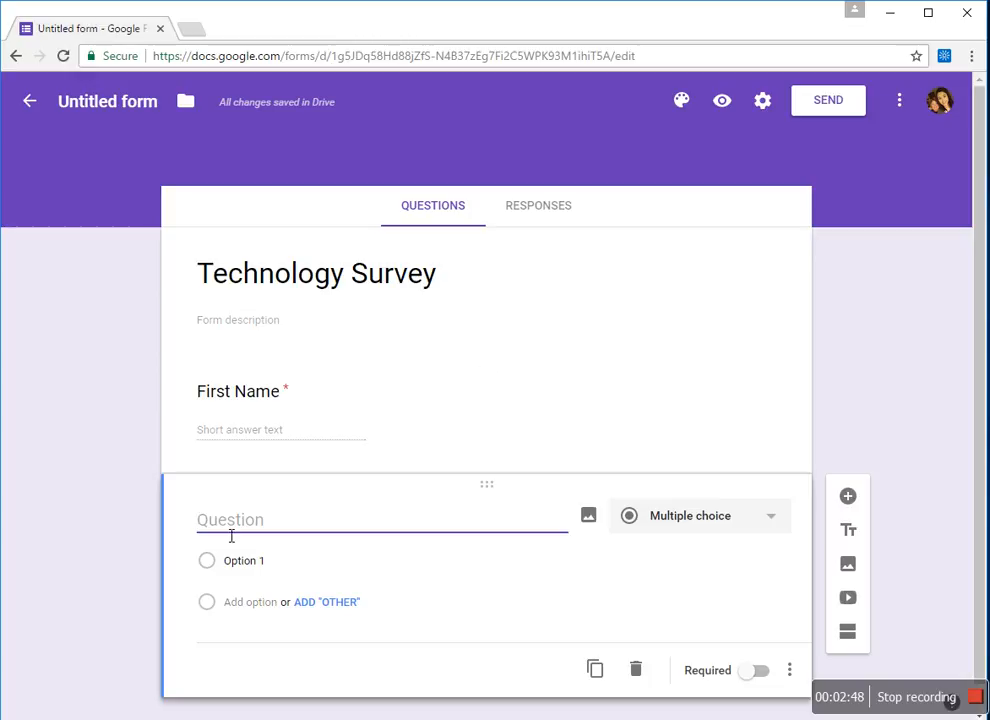
- Make the second question a required short-answer 'Last Name' and add another question
{"action": "type", "text": "Last name"}
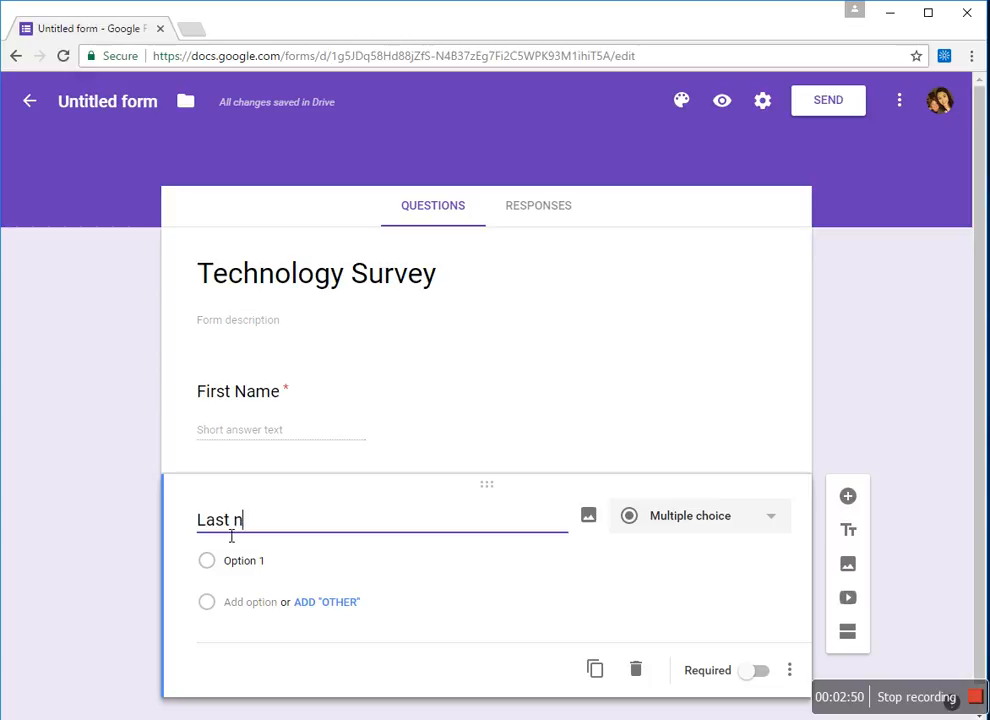
{"action": "key", "text": "BackSpace"}
{"action": "key", "text": "BackSpace"}
{"action": "key", "text": "BackSpace"}
{"action": "key", "text": "BackSpace"}
{"action": "type", "text": "Name"}
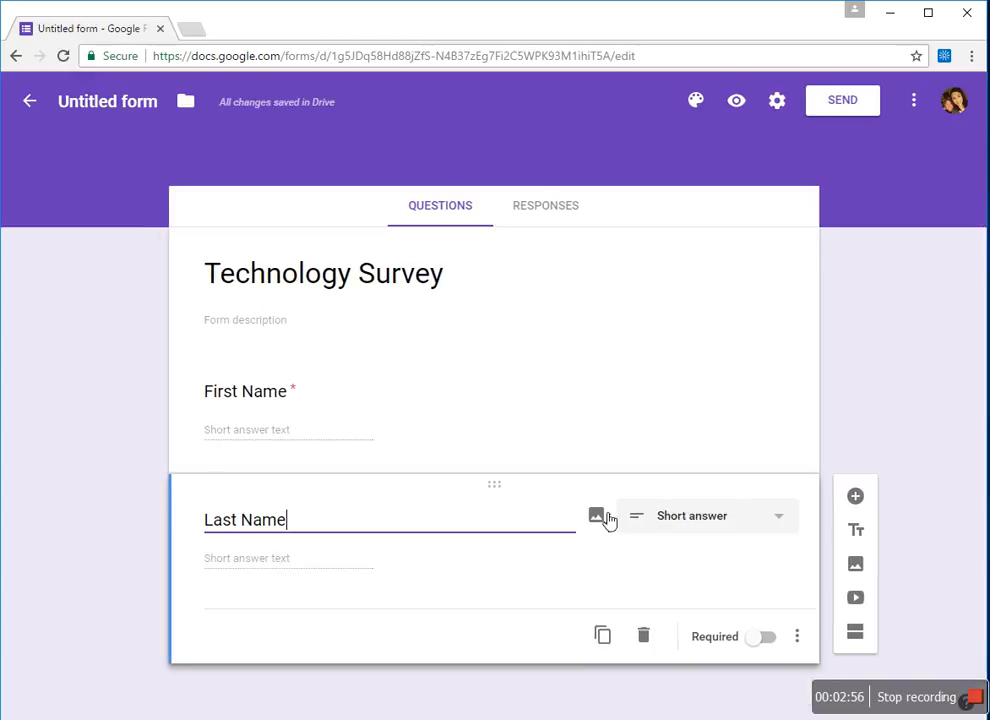
{"action": "left_click", "coordinate": [787, 526]}
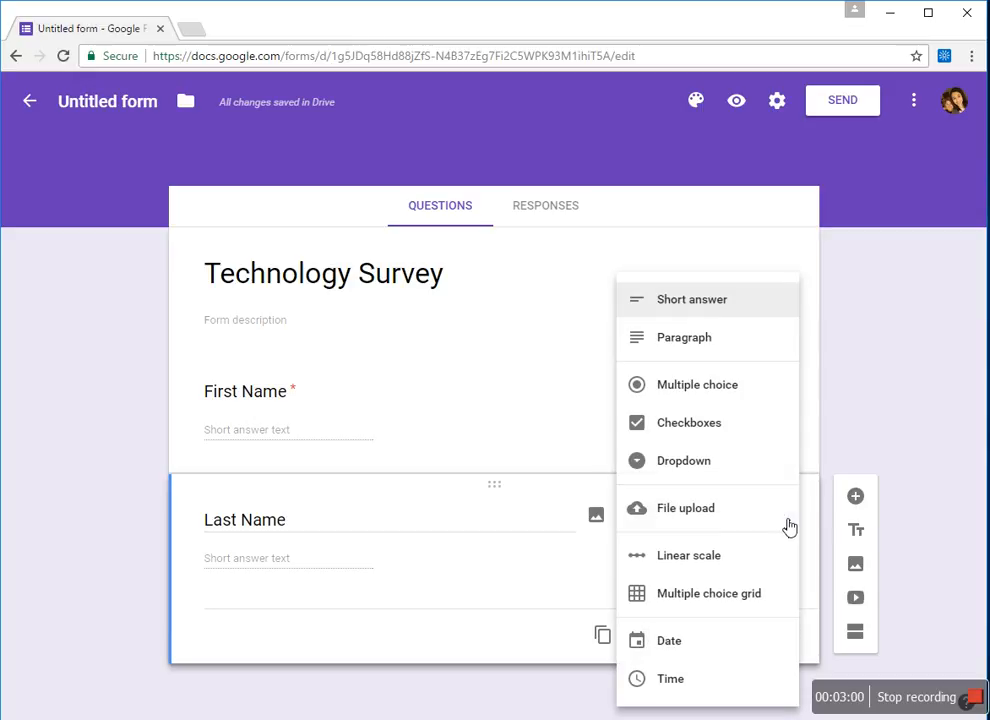
{"action": "left_click", "coordinate": [719, 307]}
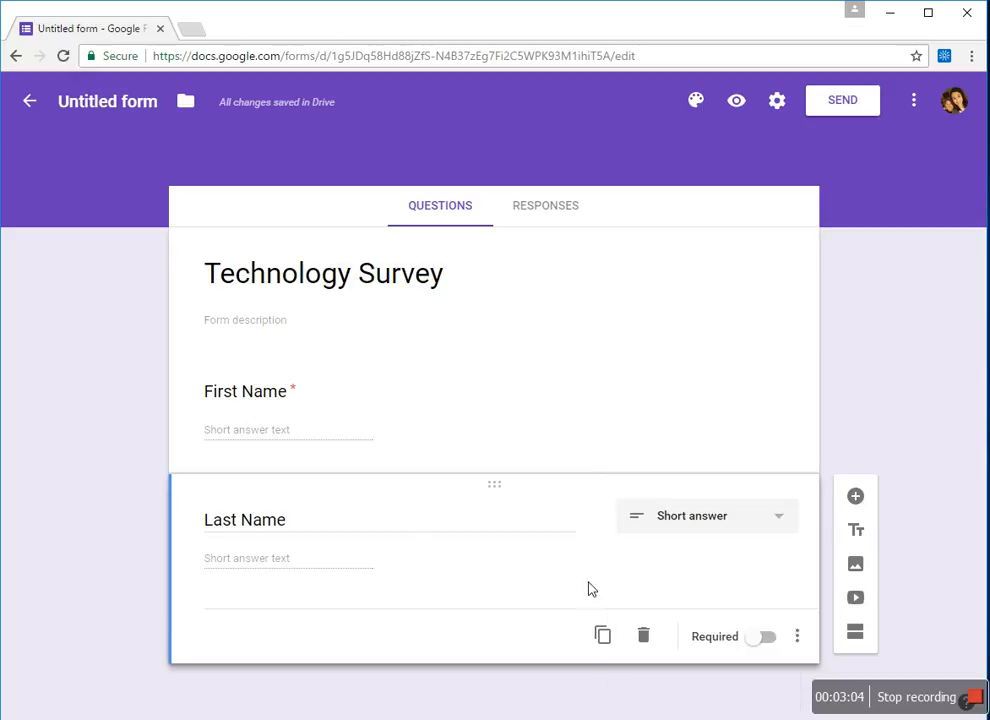
{"action": "left_click", "coordinate": [763, 640]}
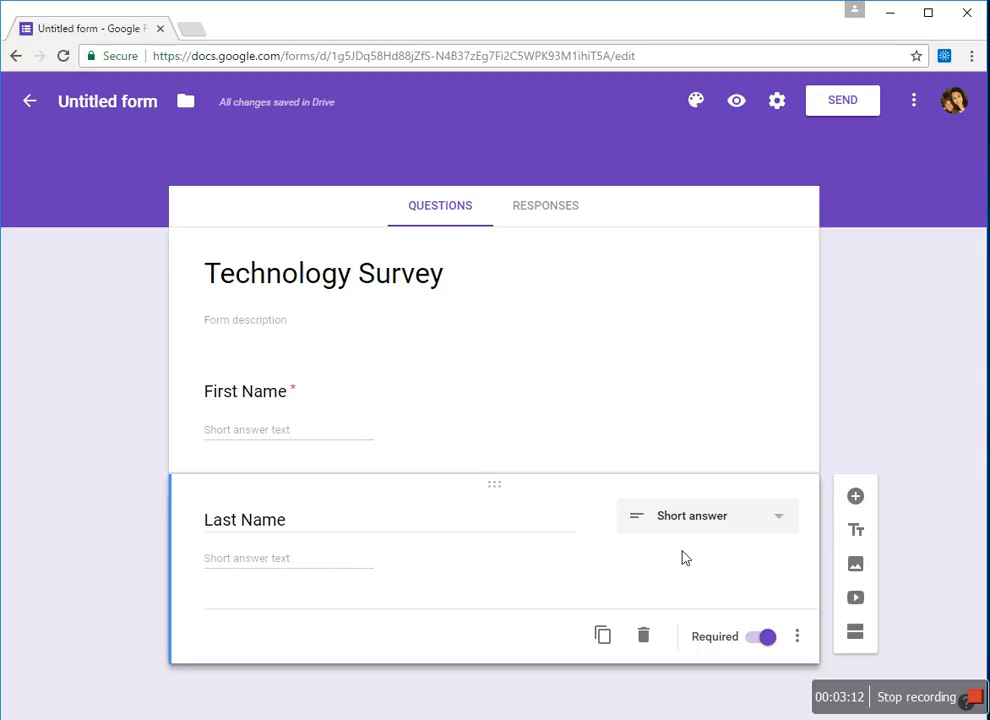
{"action": "left_click", "coordinate": [866, 497]}
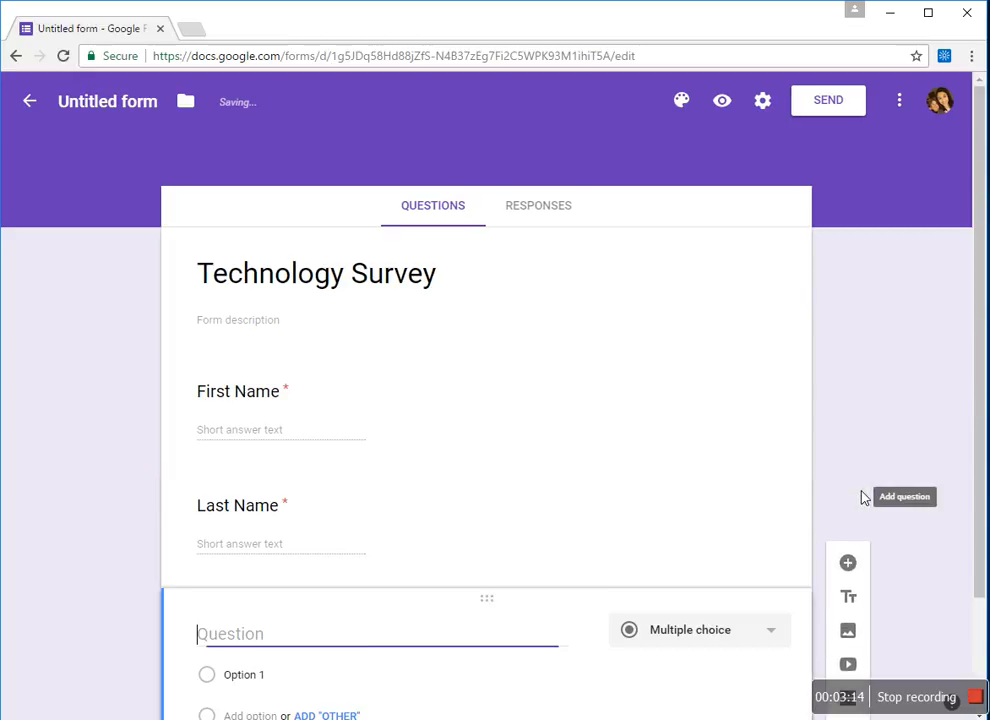
- Title the third question 'Hour' and keep it as multiple choice
{"action": "type", "text": "Hour"}
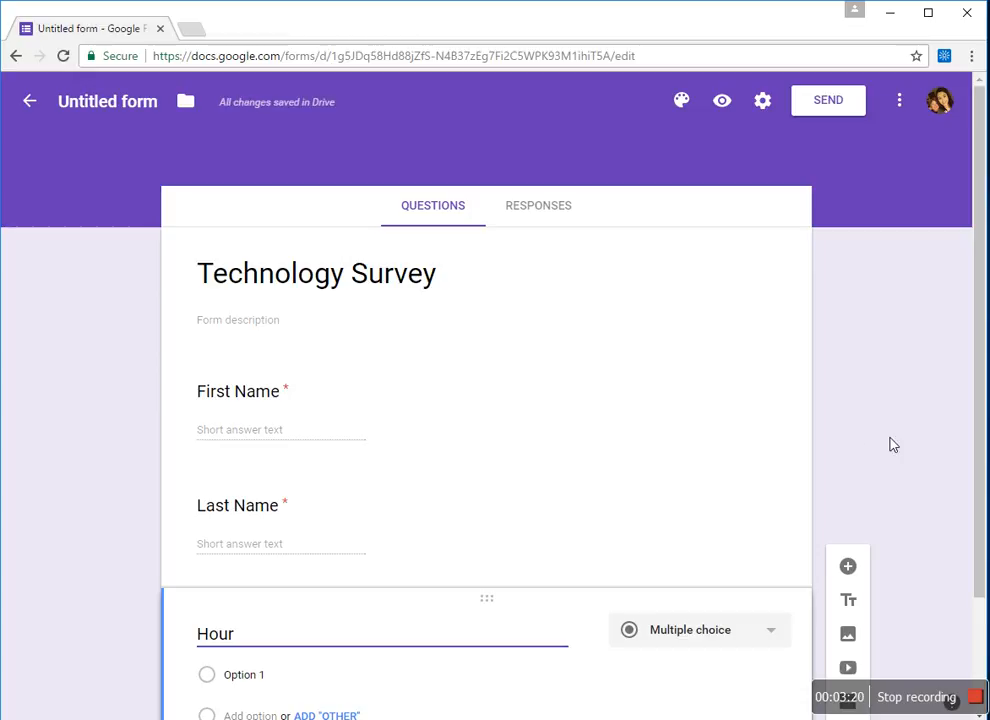
{"action": "scroll", "coordinate": [980, 474], "scroll_direction": "down", "scroll_amount": 1}
{"action": "scroll", "coordinate": [980, 474], "scroll_direction": "down", "scroll_amount": 1}
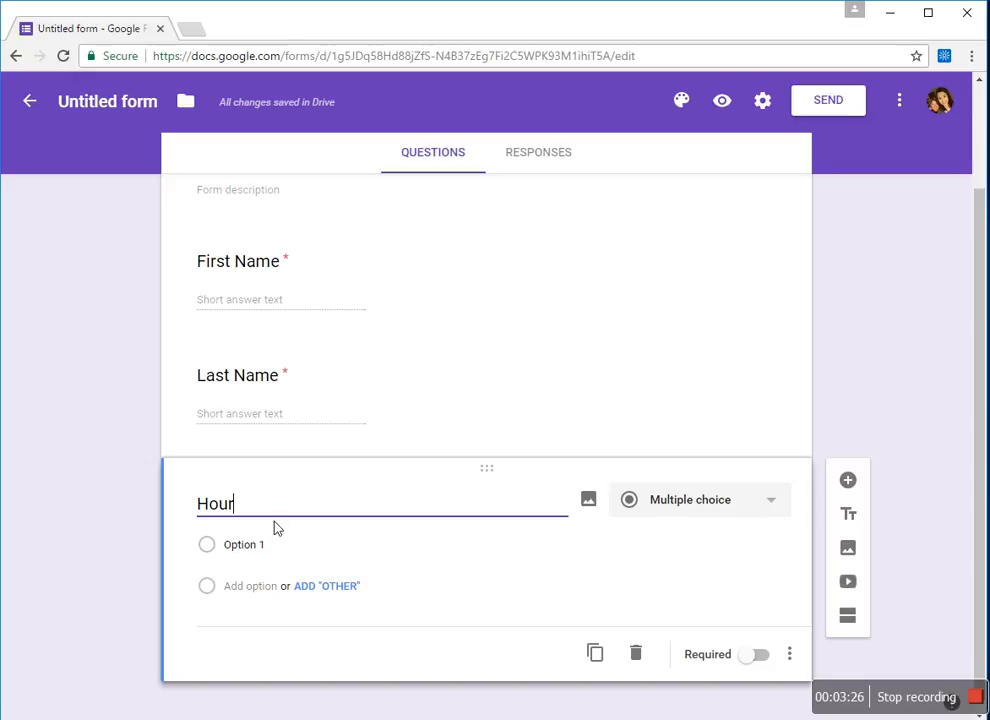
{"action": "left_click", "coordinate": [776, 499]}
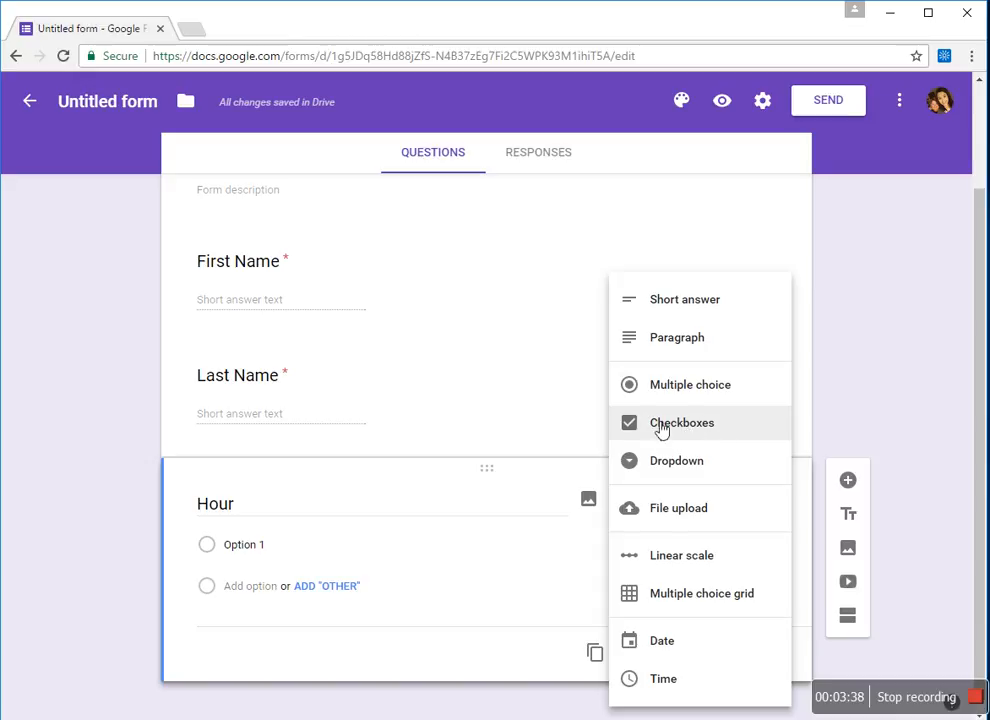
{"action": "left_click", "coordinate": [686, 394]}
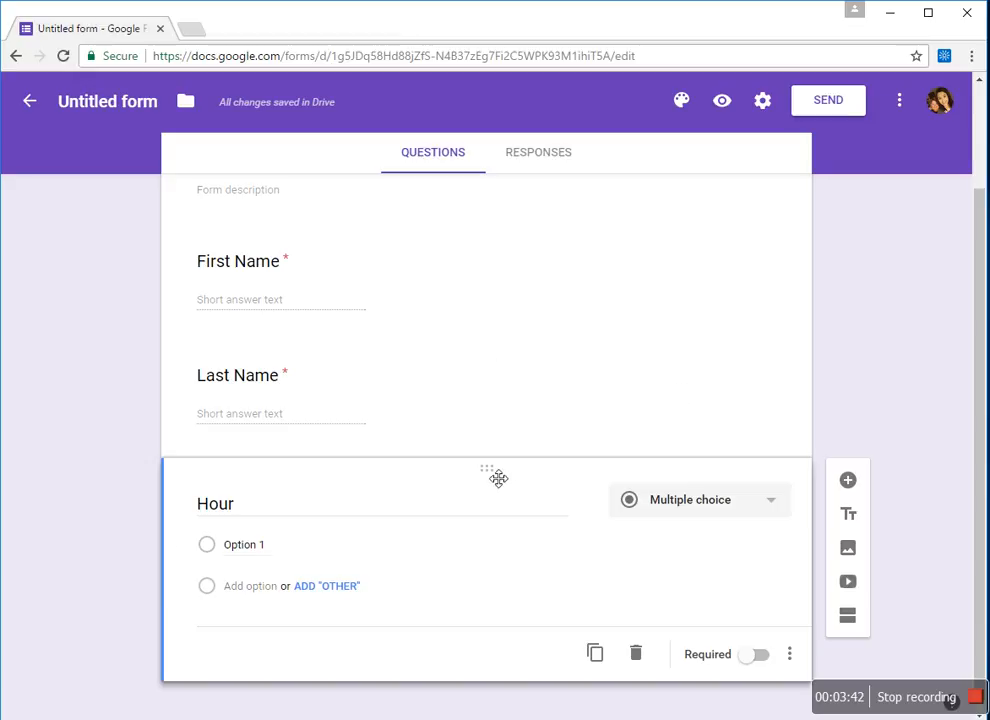
- Enter the first three Hour choices: Hour 1, Hour 2 and Hour 3
{"action": "left_click", "coordinate": [262, 552]}
{"action": "type", "text": "Hour 1"}
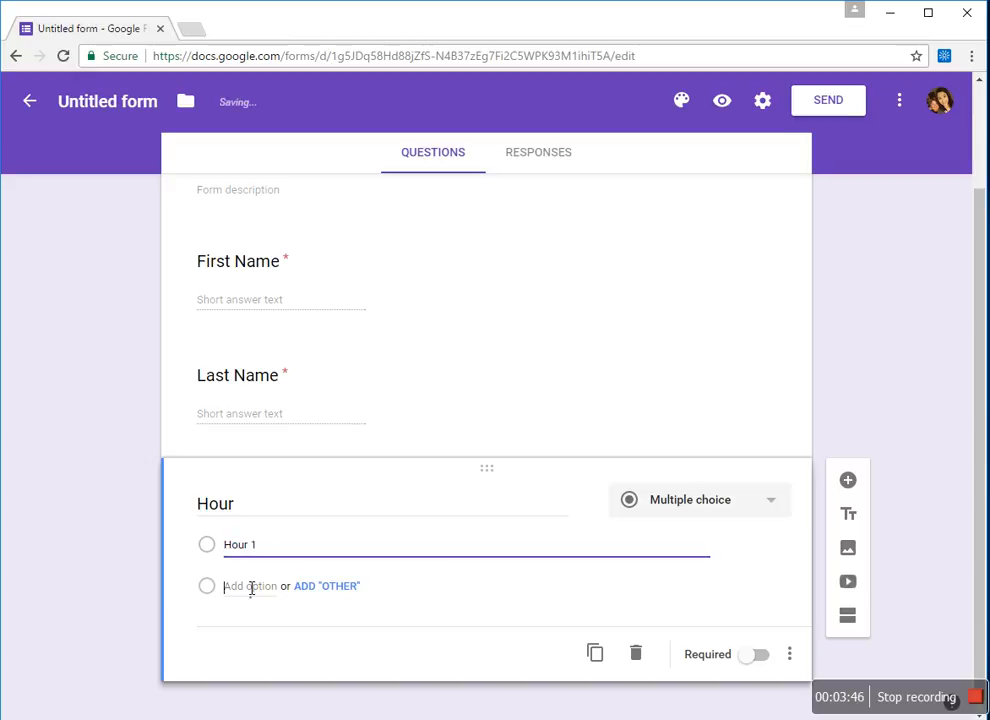
{"action": "left_click", "coordinate": [250, 586]}
{"action": "type", "text": "Hour 2"}
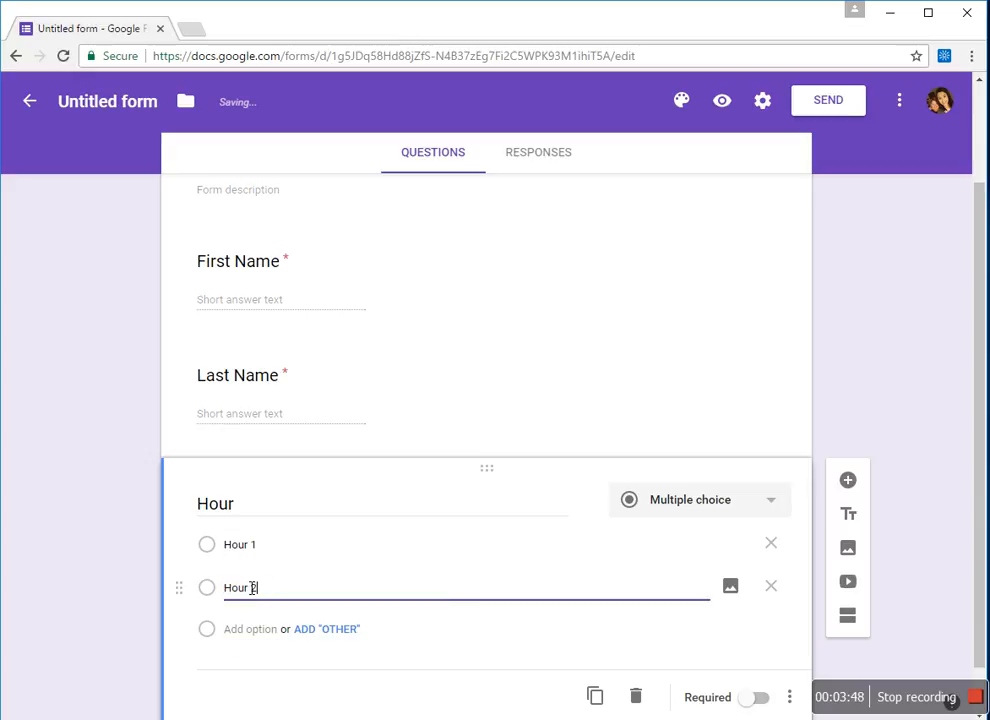
{"action": "left_click", "coordinate": [255, 632]}
{"action": "type", "text": "Hour 3"}
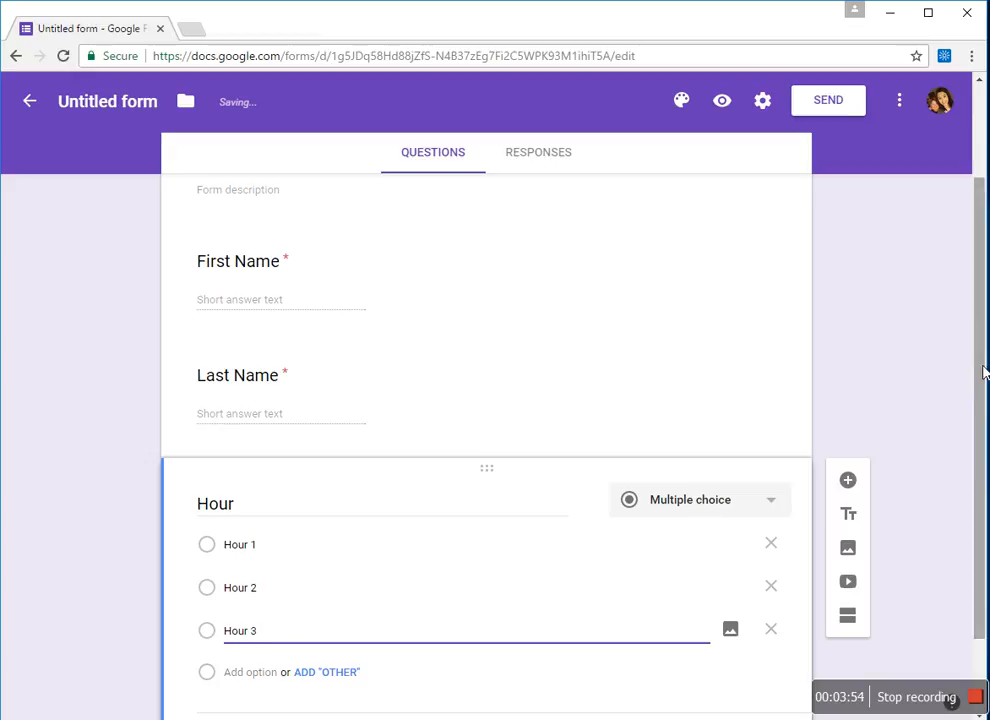
{"action": "left_click_drag", "start_coordinate": [983, 372], "coordinate": [974, 440]}
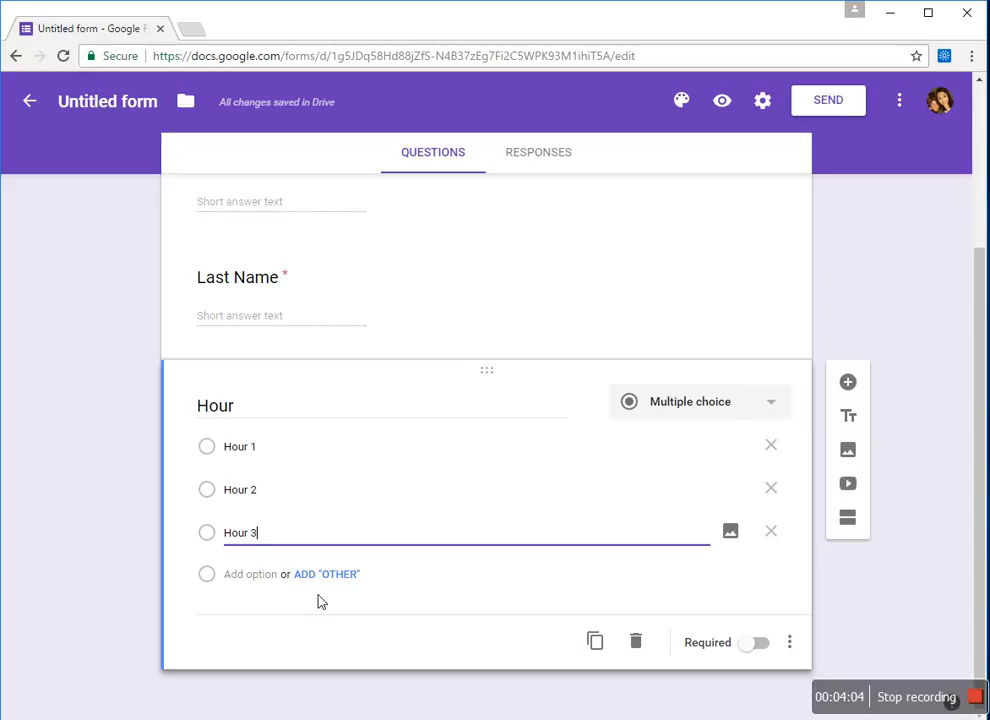
- Add choices Hour 4, Hour 5 and Hour 6, and make the Hour question required
{"action": "left_click", "coordinate": [254, 587]}
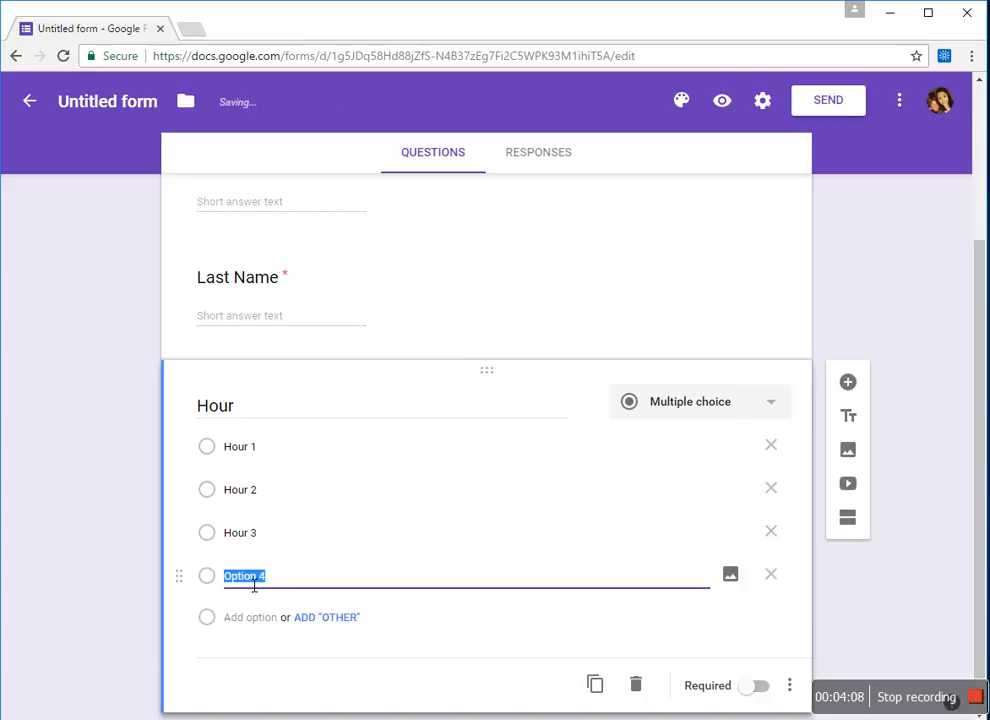
{"action": "type", "text": "Hour "}
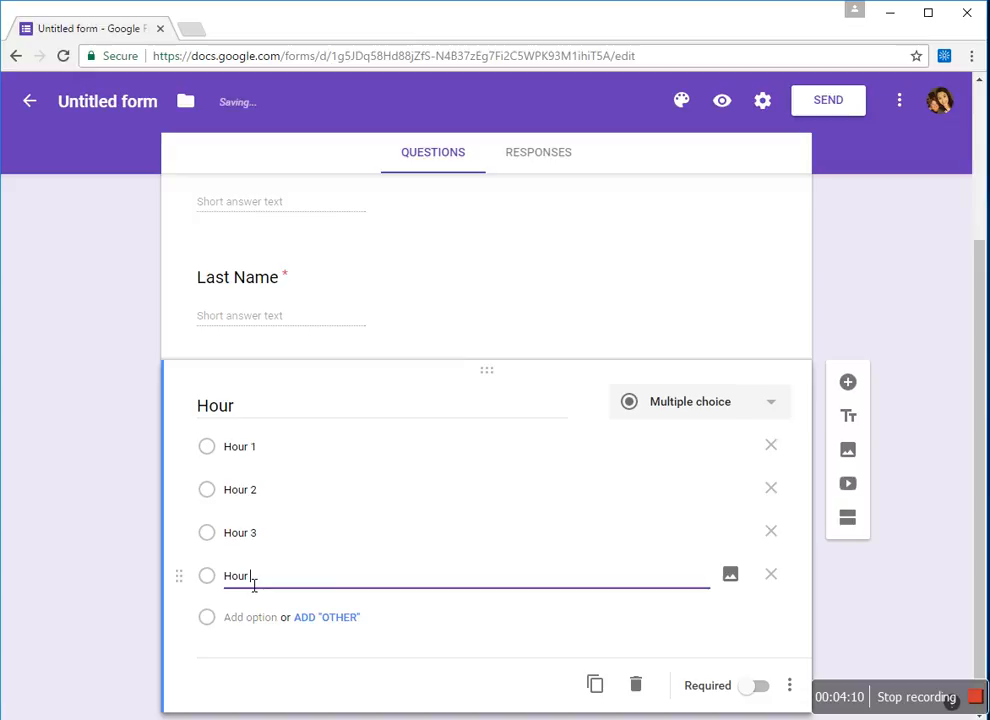
{"action": "type", "text": "4"}
{"action": "left_click", "coordinate": [252, 617]}
{"action": "type", "text": "Hour 5"}
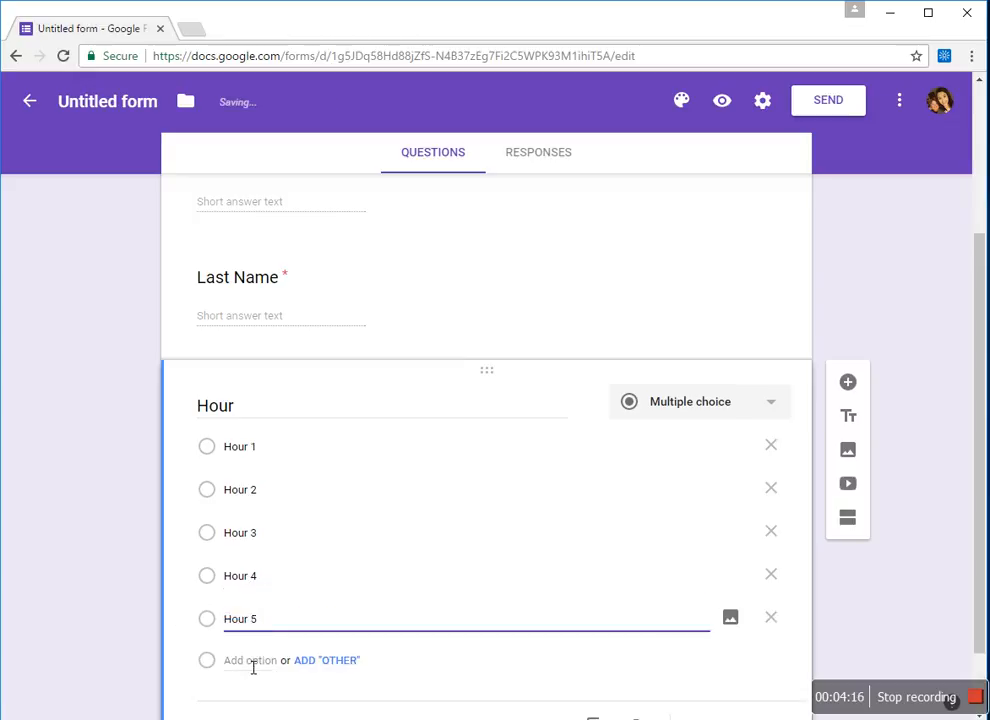
{"action": "left_click", "coordinate": [250, 661]}
{"action": "type", "text": "Hour 6"}
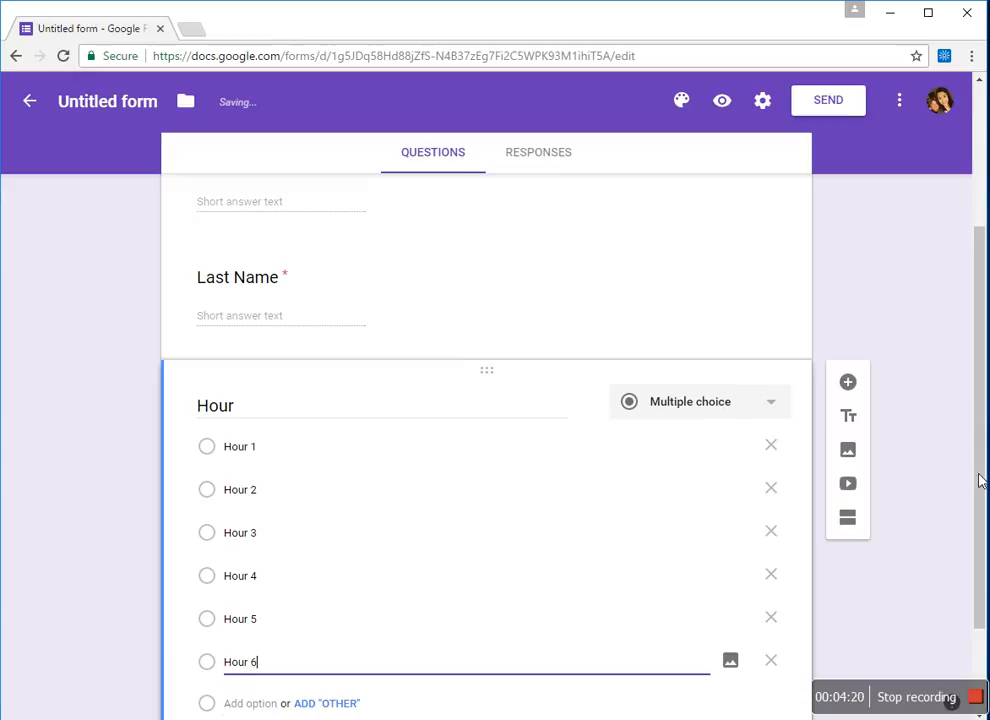
{"action": "left_click_drag", "start_coordinate": [977, 455], "coordinate": [974, 522]}
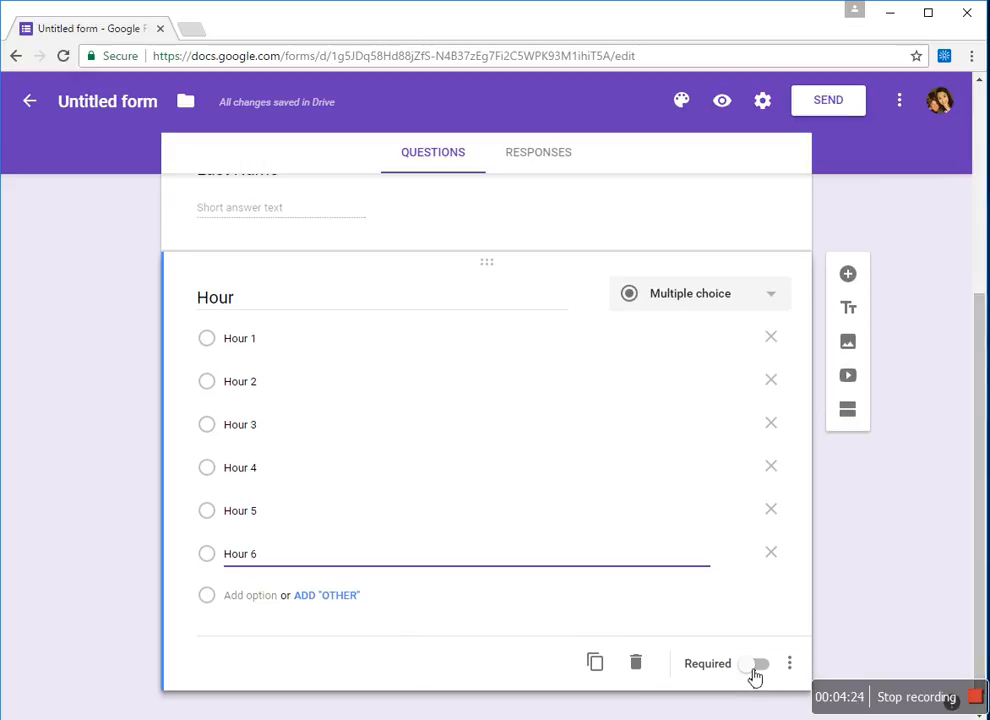
{"action": "left_click", "coordinate": [755, 664]}
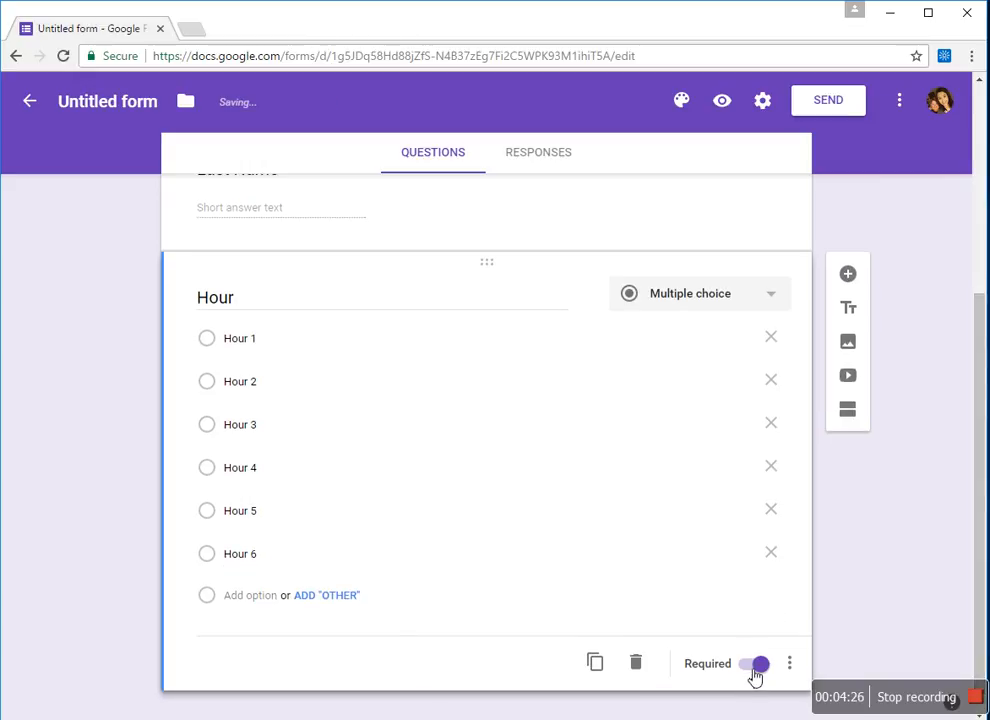
- Add a question: 'What type of device do you have available after school that has access to the internet?'
{"action": "left_click", "coordinate": [848, 276]}
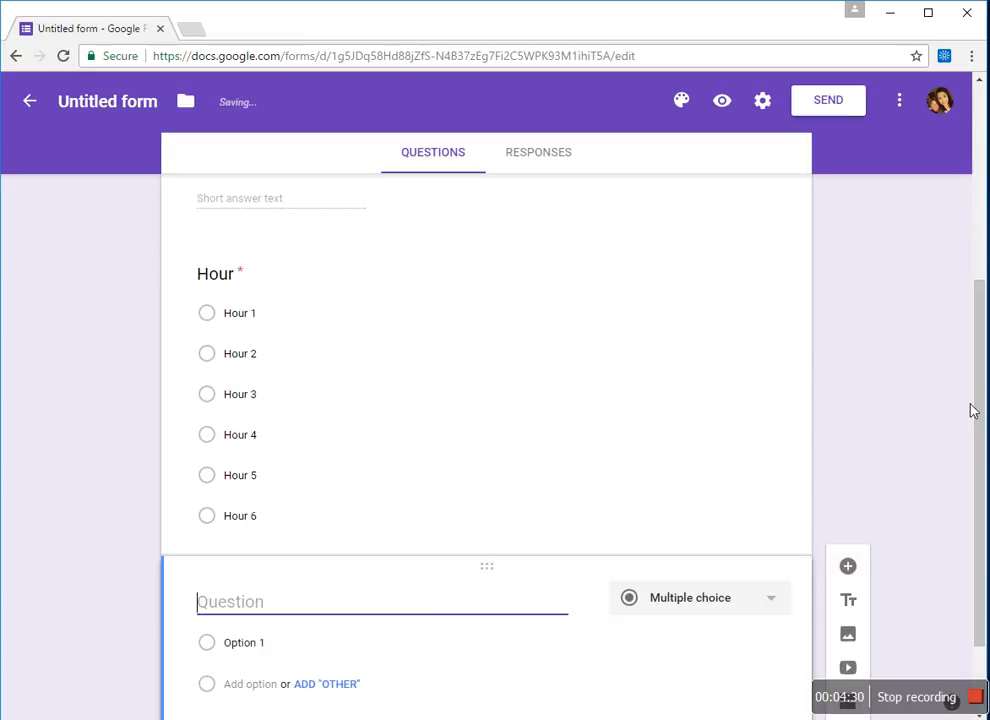
{"action": "left_click_drag", "start_coordinate": [976, 413], "coordinate": [972, 470]}
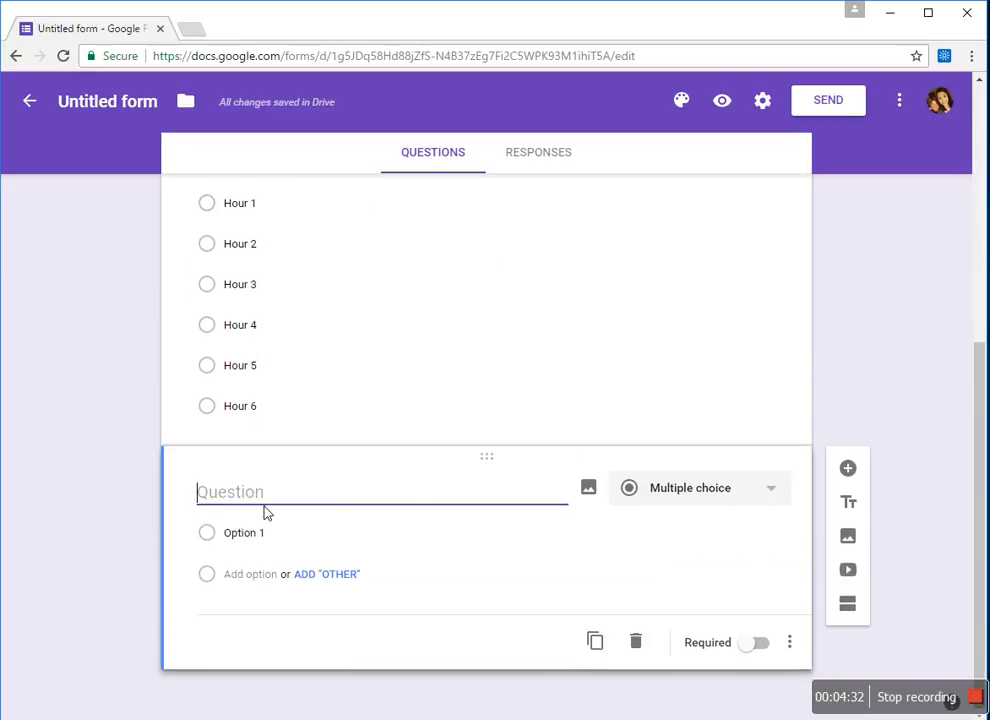
{"action": "type", "text": "What "}
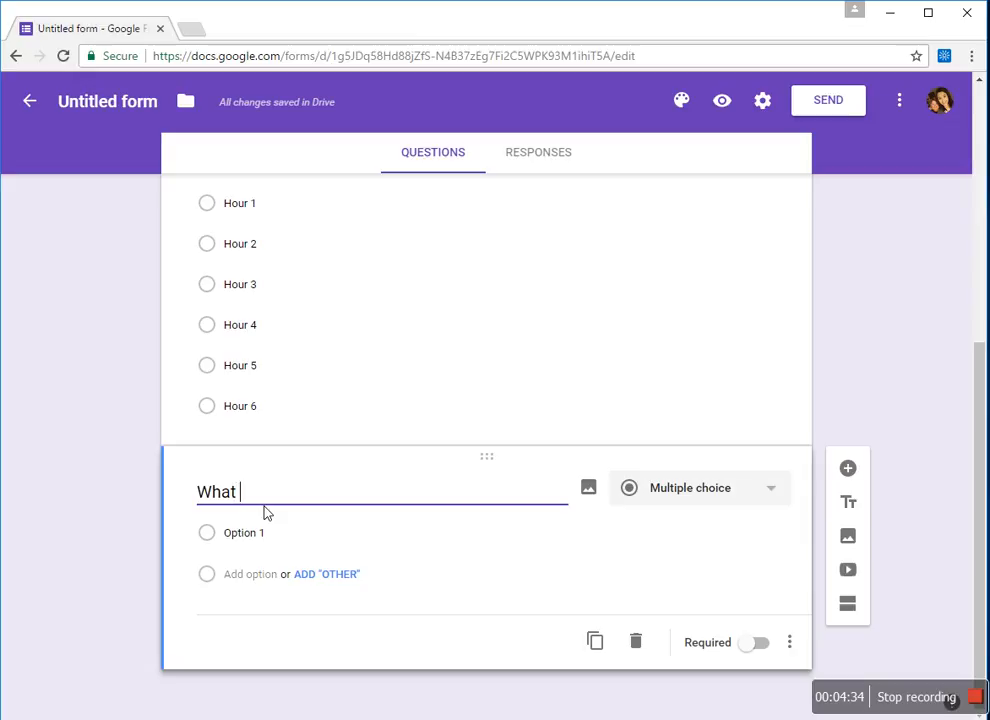
{"action": "type", "text": "type of deivc"}
{"action": "key", "text": "BackSpace"}
{"action": "key", "text": "BackSpace"}
{"action": "key", "text": "BackSpace"}
{"action": "type", "text": "vice"}
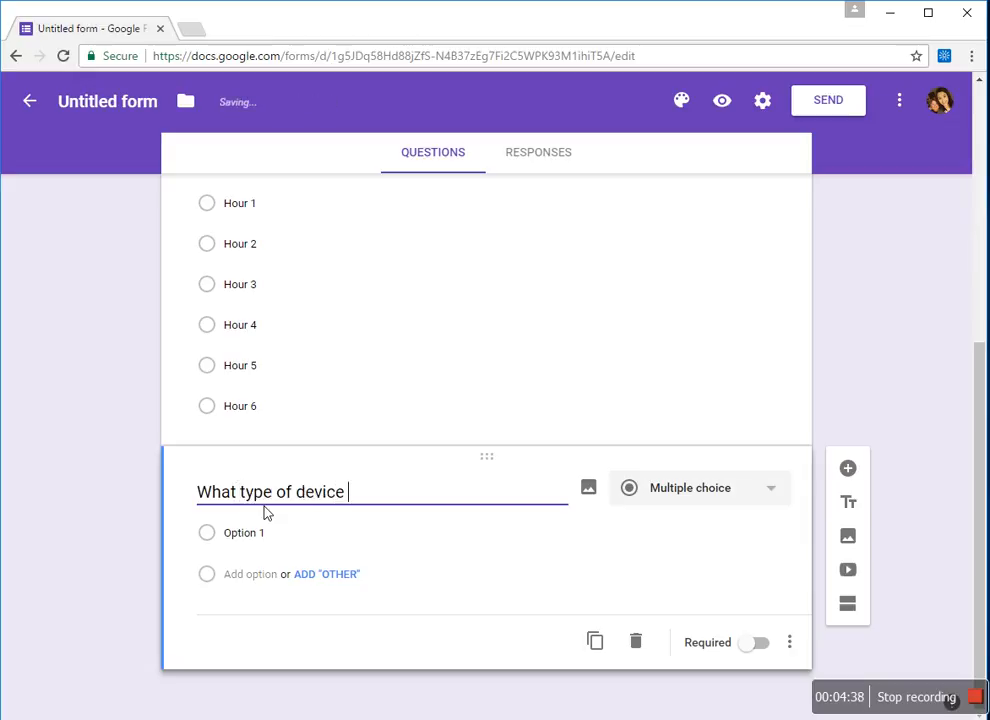
{"action": "type", "text": " can you"}
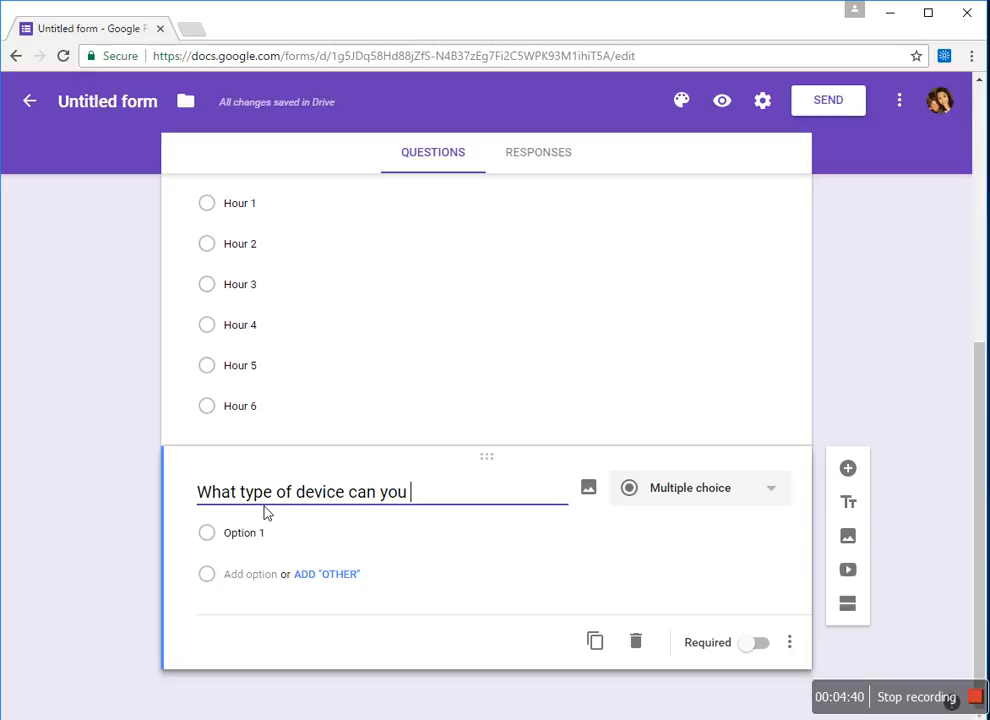
{"action": "key", "text": "BackSpace"}
{"action": "key", "text": "BackSpace"}
{"action": "key", "text": "BackSpace"}
{"action": "key", "text": "BackSpace"}
{"action": "key", "text": "BackSpace"}
{"action": "key", "text": "BackSpace"}
{"action": "key", "text": "BackSpace"}
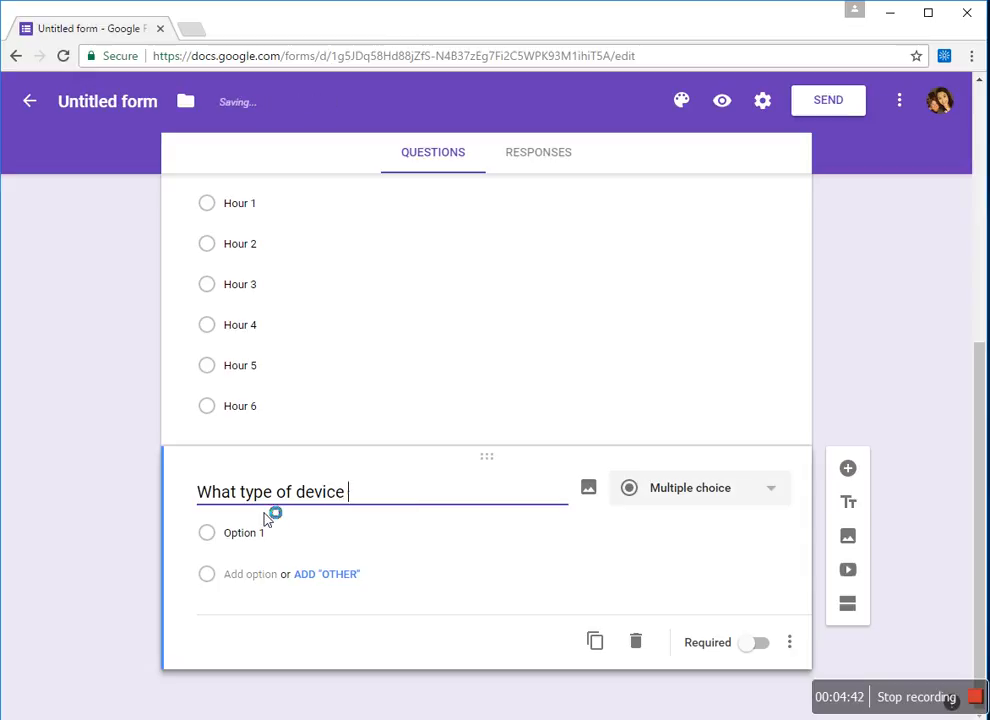
{"action": "type", "text": "do you"}
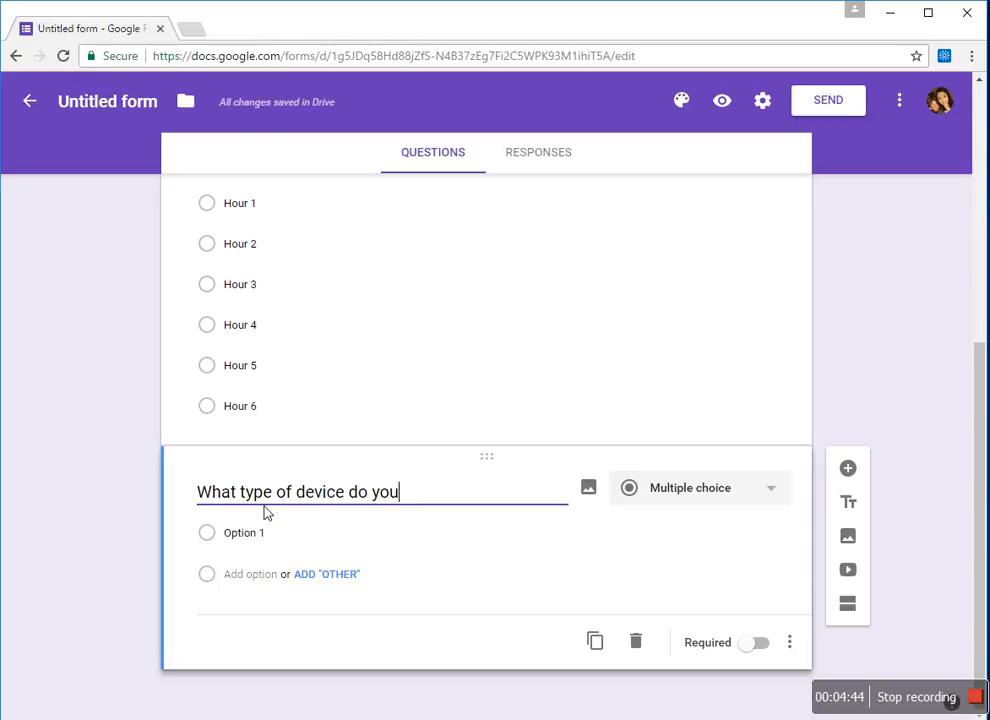
{"action": "type", "text": " have aba"}
{"action": "key", "text": "BackSpace"}
{"action": "key", "text": "BackSpace"}
{"action": "type", "text": "vailable"}
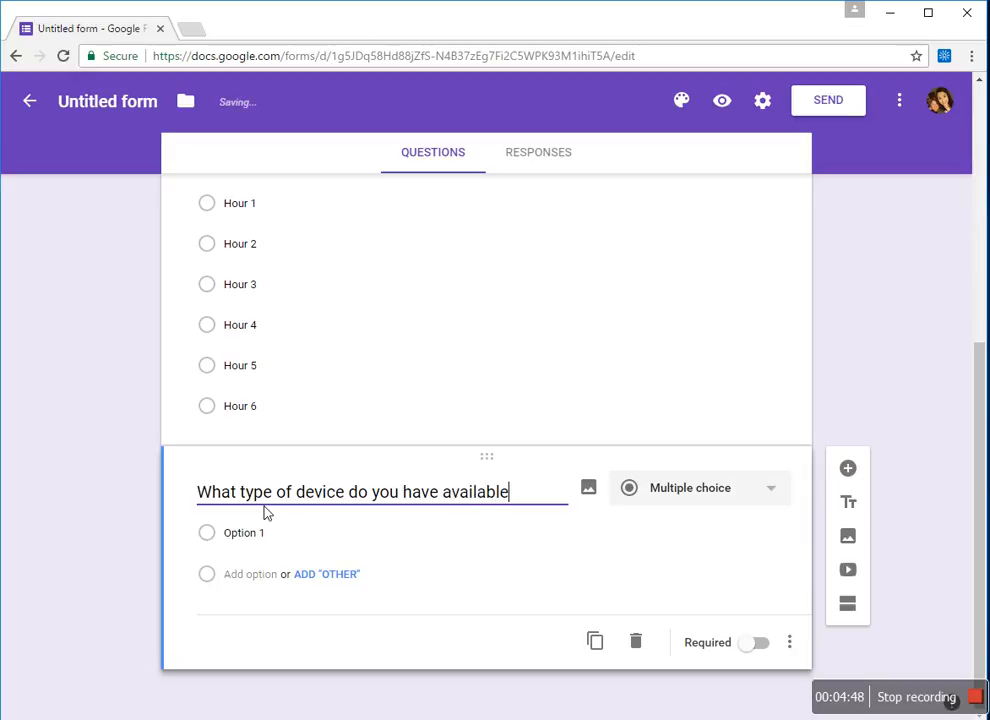
{"action": "type", "text": " after school w"}
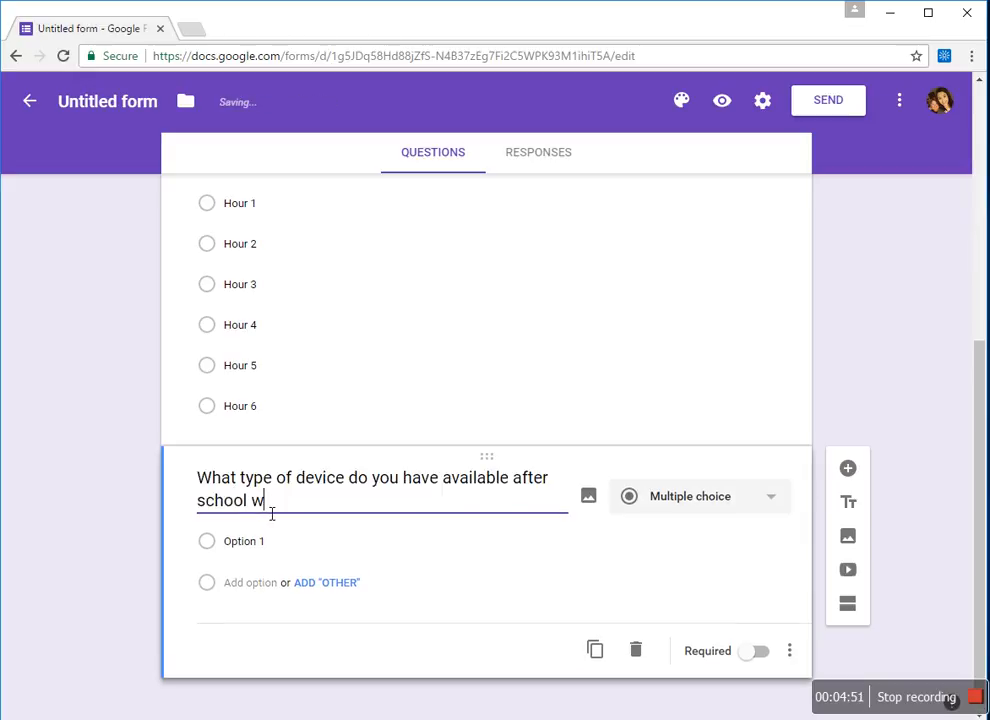
{"action": "key", "text": "BackSpace"}
{"action": "type", "text": "that has access t"}
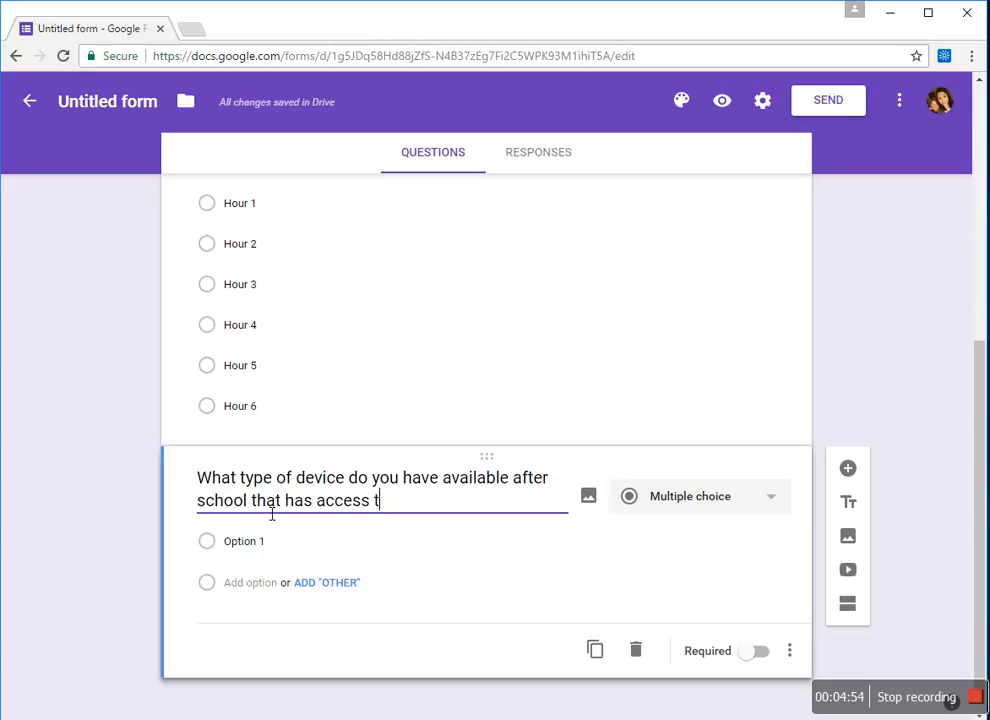
{"action": "type", "text": "o the internet"}
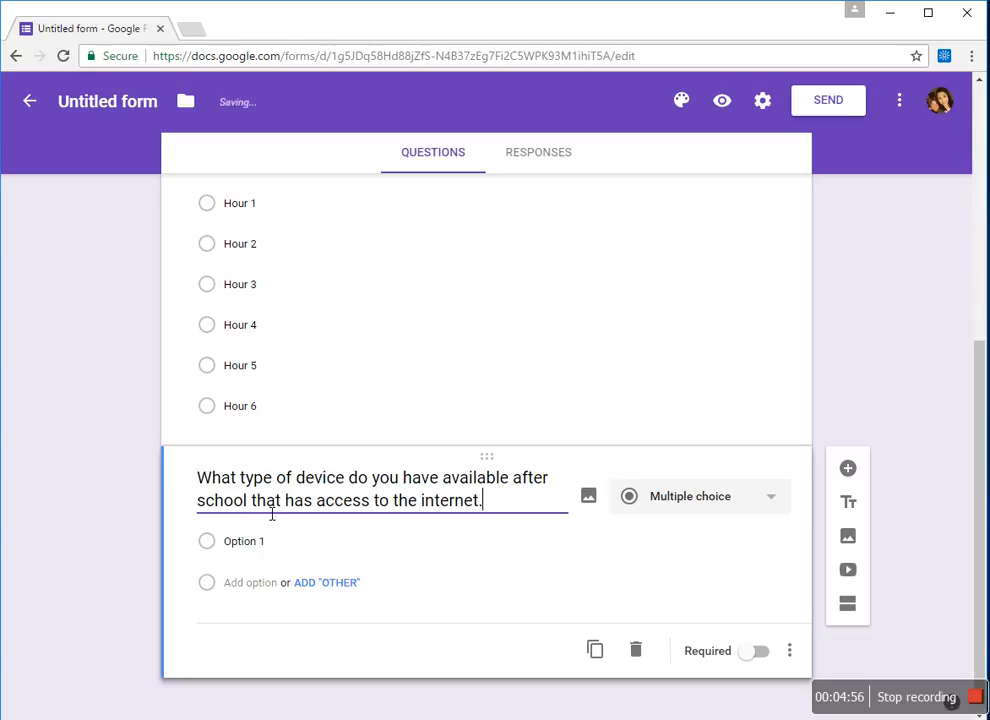
{"action": "type", "text": "?"}
- Change the device question's type from multiple choice to Checkboxes
{"action": "left_click", "coordinate": [774, 507]}
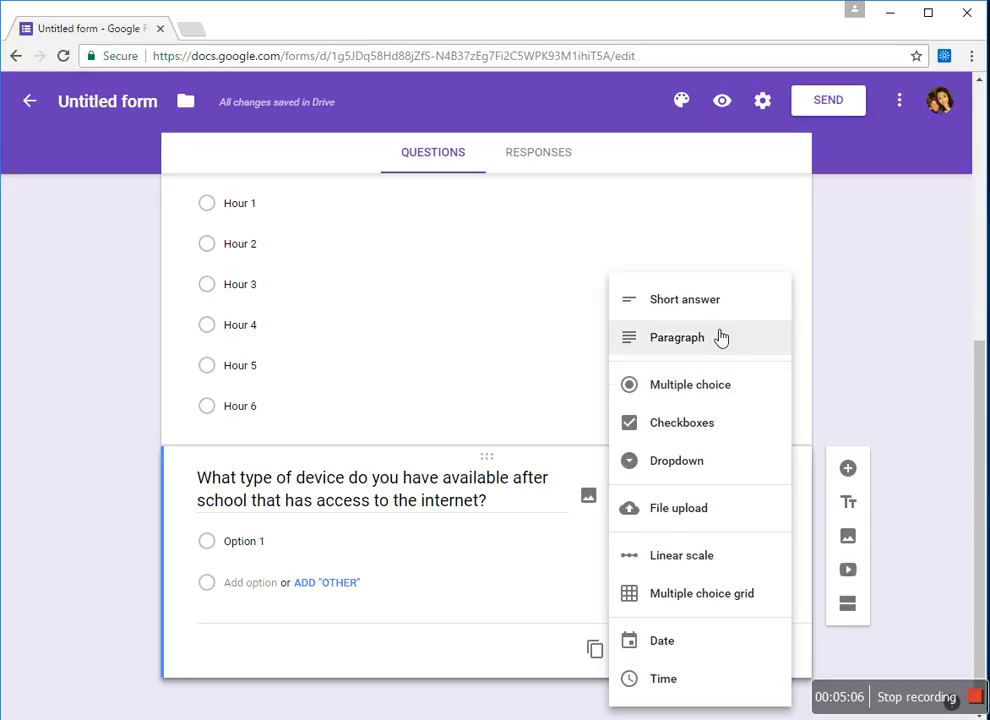
{"action": "left_click", "coordinate": [678, 425]}
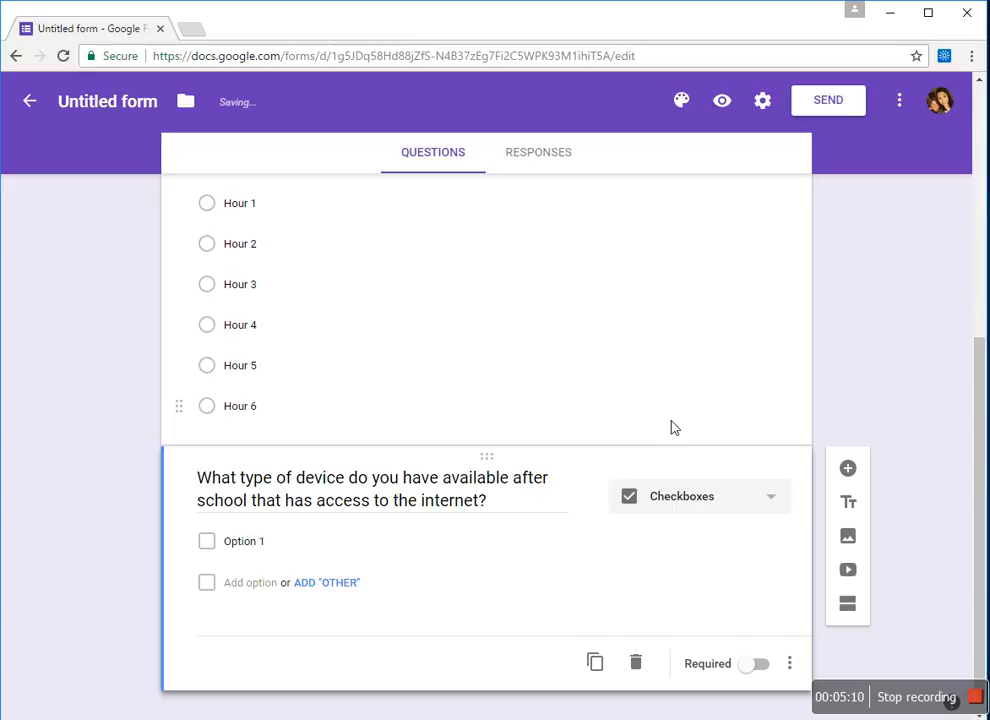
{"action": "scroll", "coordinate": [978, 401], "scroll_direction": "down", "scroll_amount": 1}
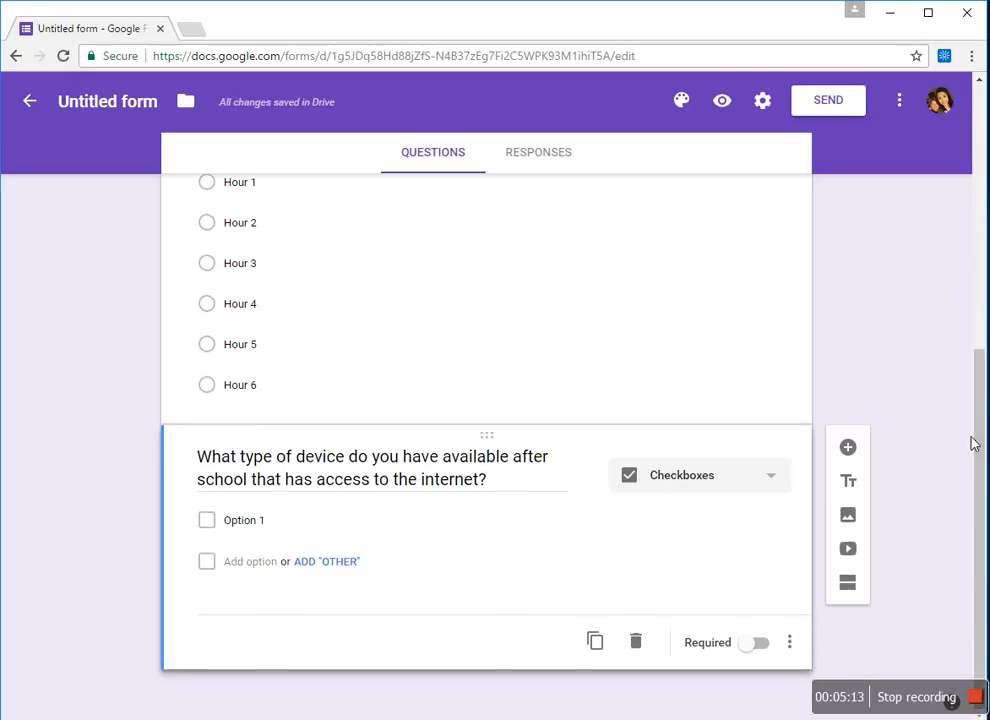
- Enter the first choice 'Iphone, Android, or other smart phone that can access edpuzzle, youtube, etc'
{"action": "left_click", "coordinate": [248, 530]}
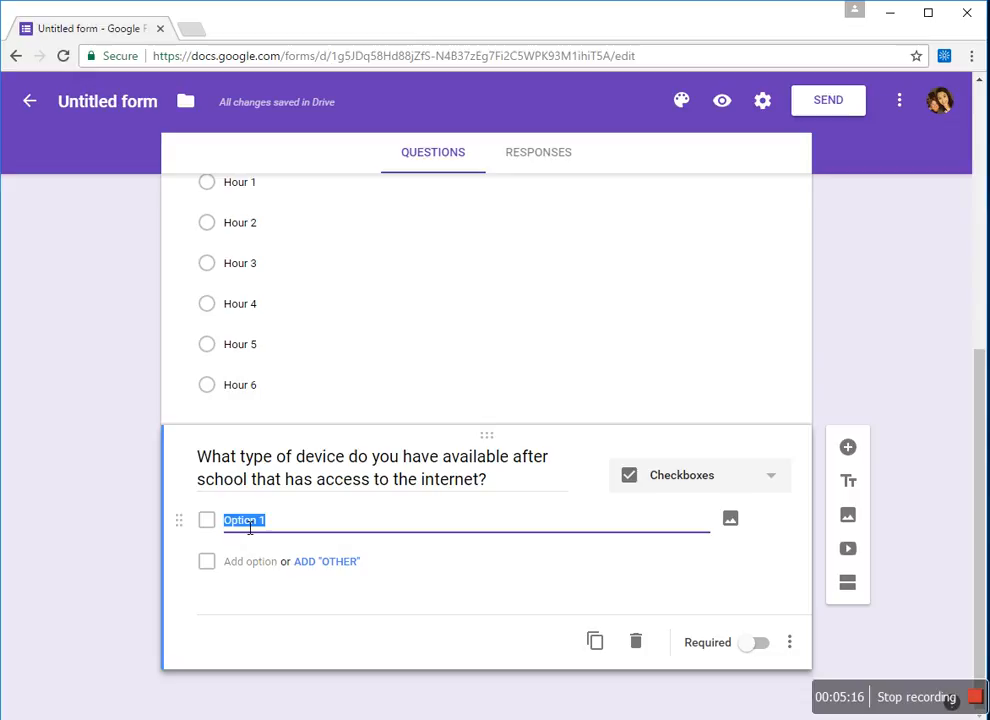
{"action": "type", "text": "Ip"}
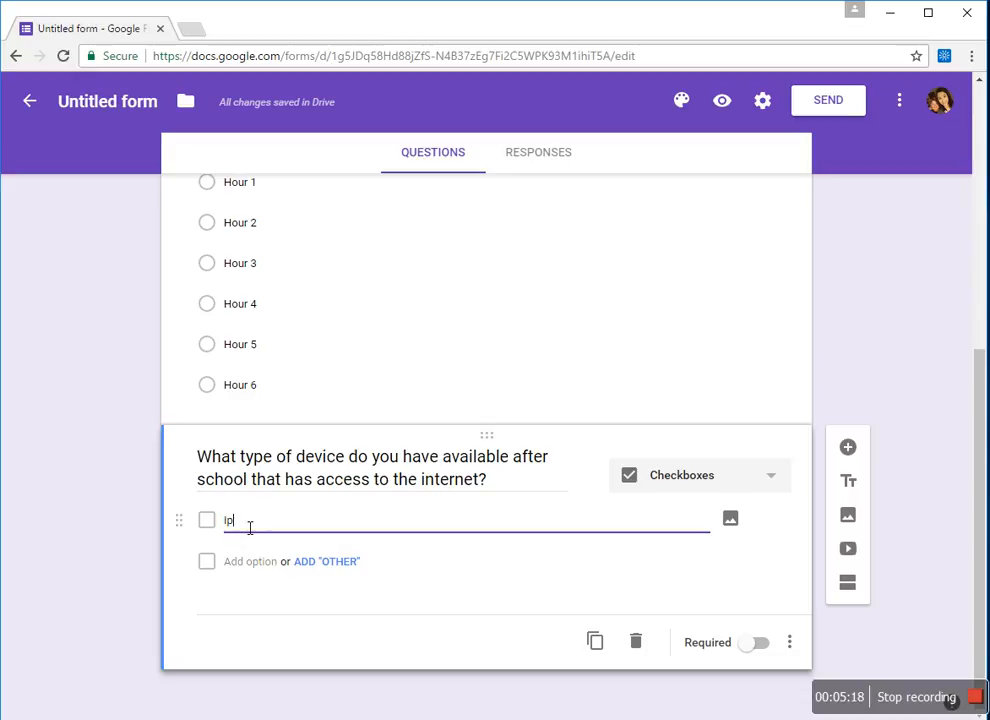
{"action": "type", "text": "hone or"}
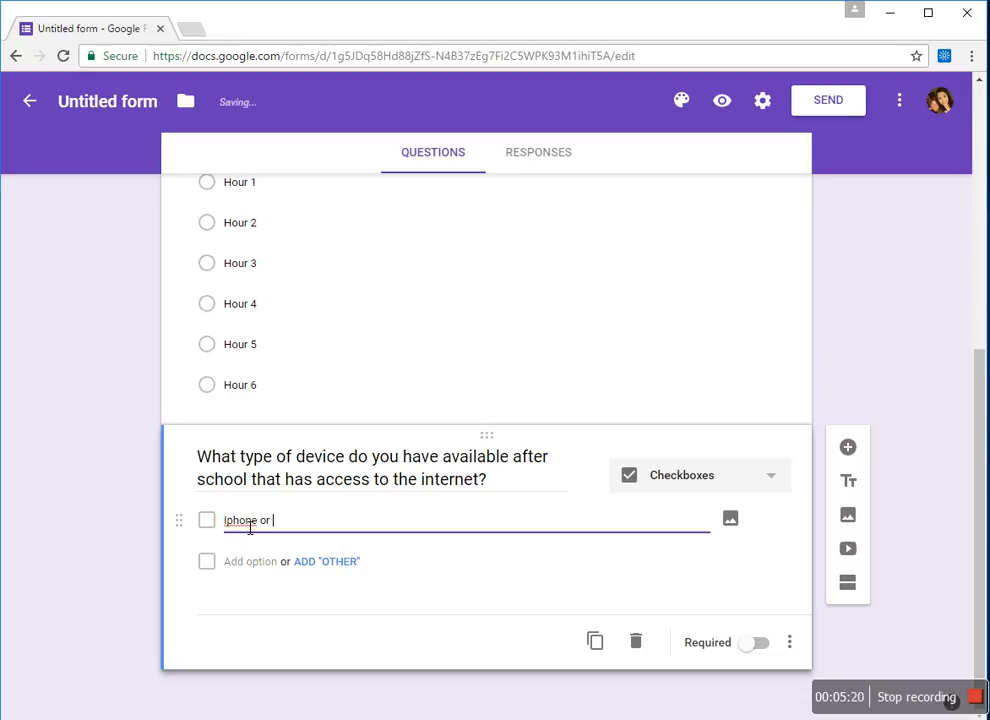
{"action": "key", "text": "BackSpace"}
{"action": "key", "text": "BackSpace"}
{"action": "type", "text": ", A"}
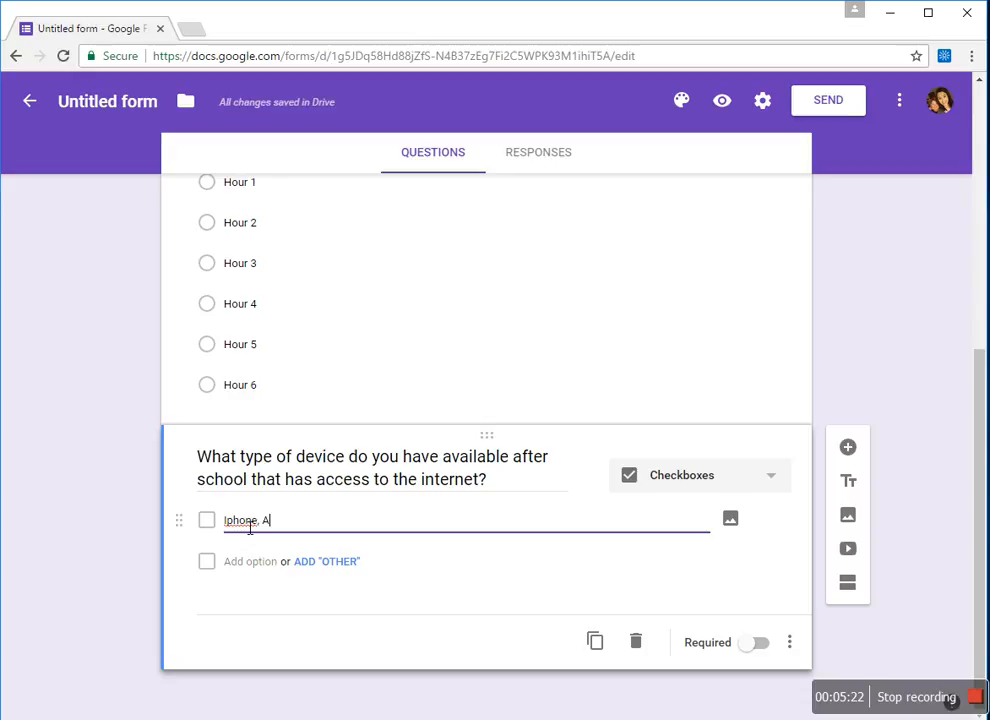
{"action": "type", "text": "ndroid, or so"}
{"action": "key", "text": "BackSpace"}
{"action": "key", "text": "BackSpace"}
{"action": "type", "text": "other sr"}
{"action": "key", "text": "BackSpace"}
{"action": "type", "text": "mart "}
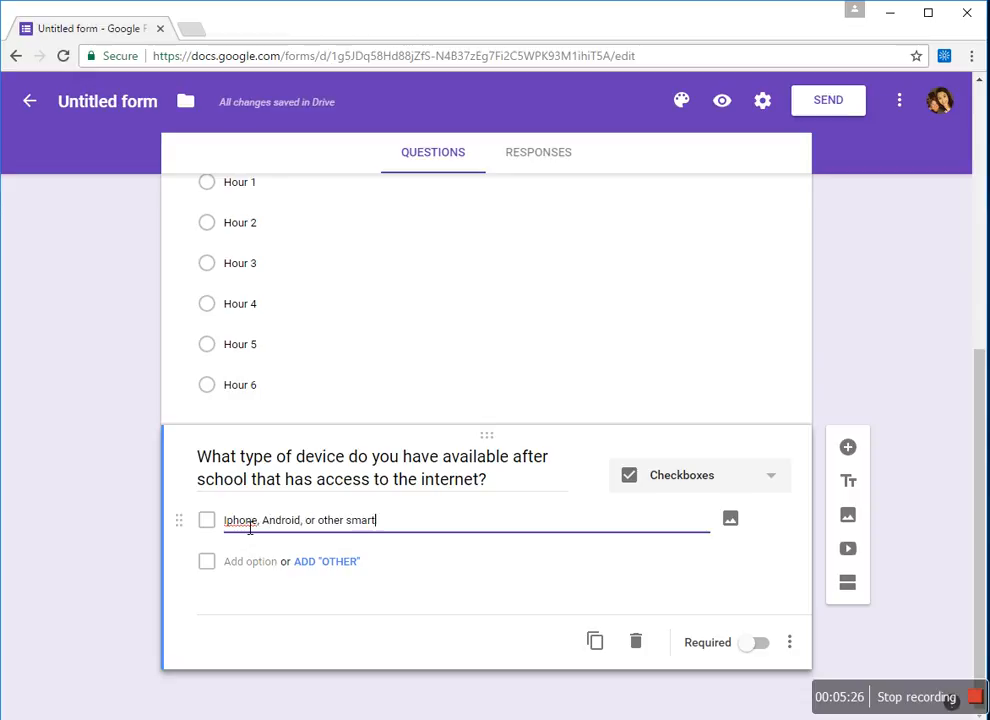
{"action": "type", "text": "phone that can access "}
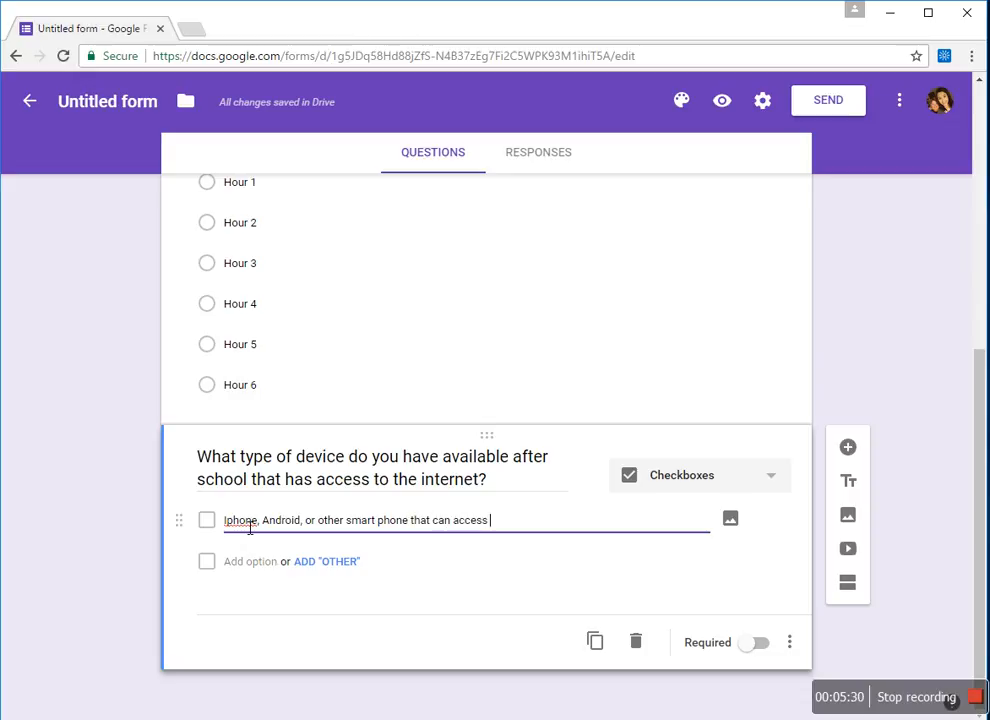
{"action": "type", "text": "edpuzzle"}
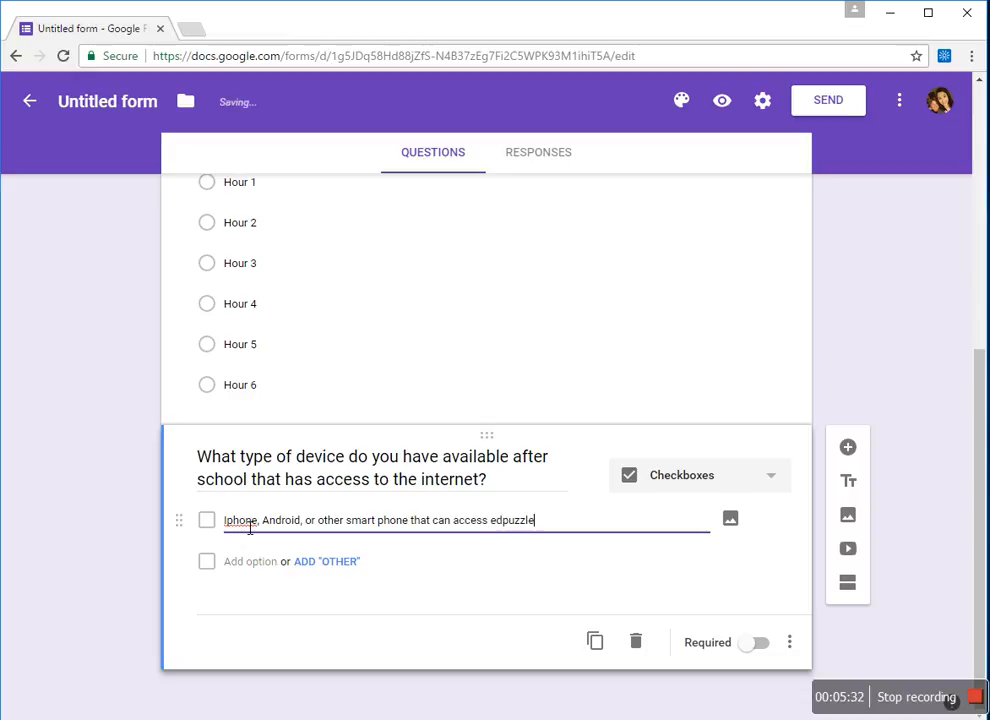
{"action": "type", "text": ", youtube, "}
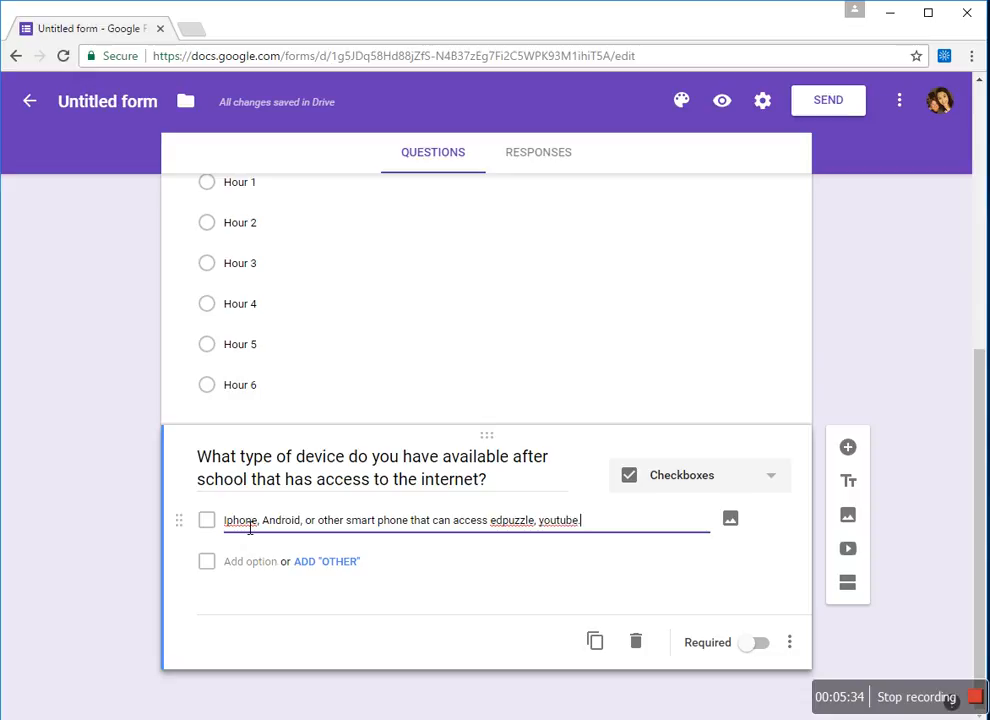
{"action": "type", "text": "etc."}
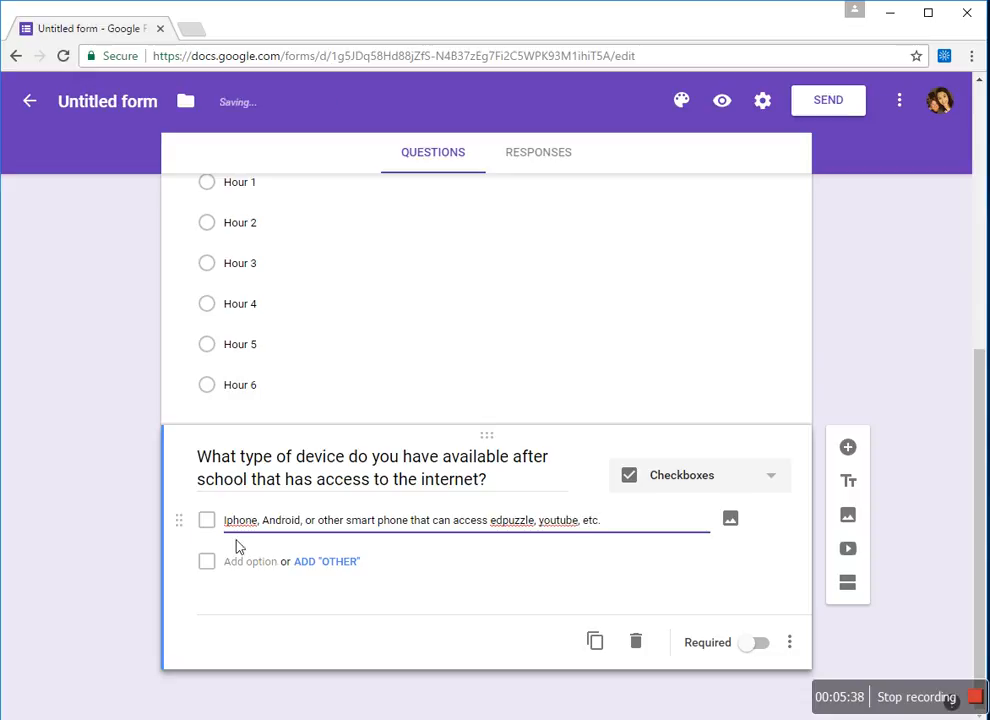
- Add a second choice, 'Tablet that has wifi or data plan'
{"action": "left_click", "coordinate": [262, 565]}
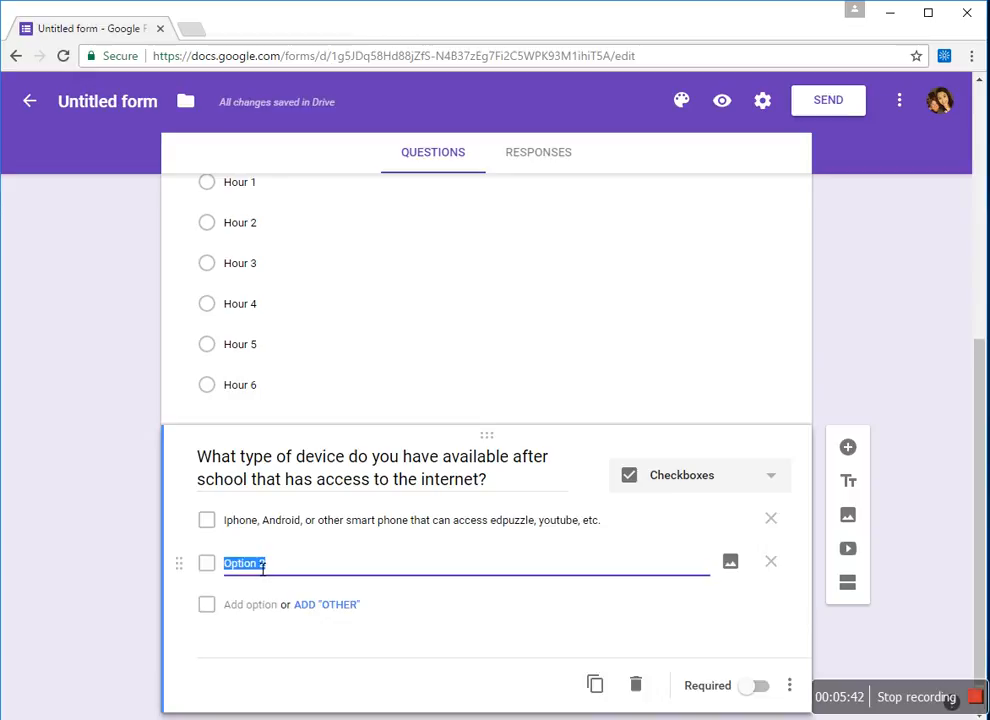
{"action": "type", "text": "Tab"}
{"action": "key", "text": "BackSpace"}
{"action": "type", "text": "ablet that has wir"}
{"action": "type", "text": "i or "}
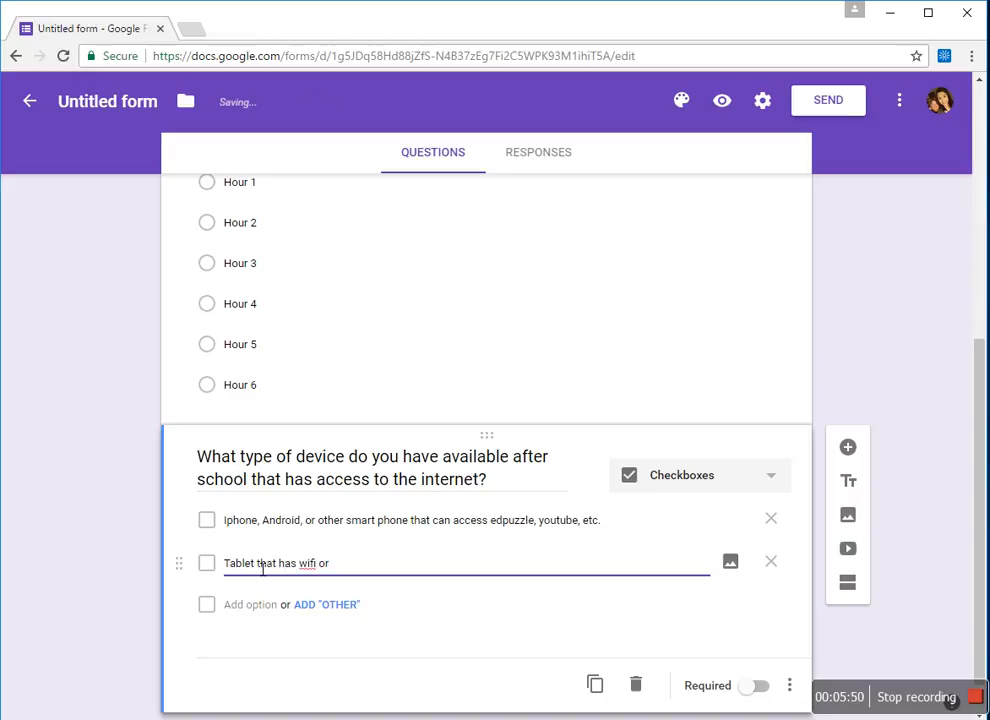
{"action": "type", "text": "data plan"}
- Add Computer, Laptop, and 'Playstation or Xbox that has wifi or internet access' choices
{"action": "left_click", "coordinate": [247, 607]}
{"action": "type", "text": "Computer that has access to the internet"}
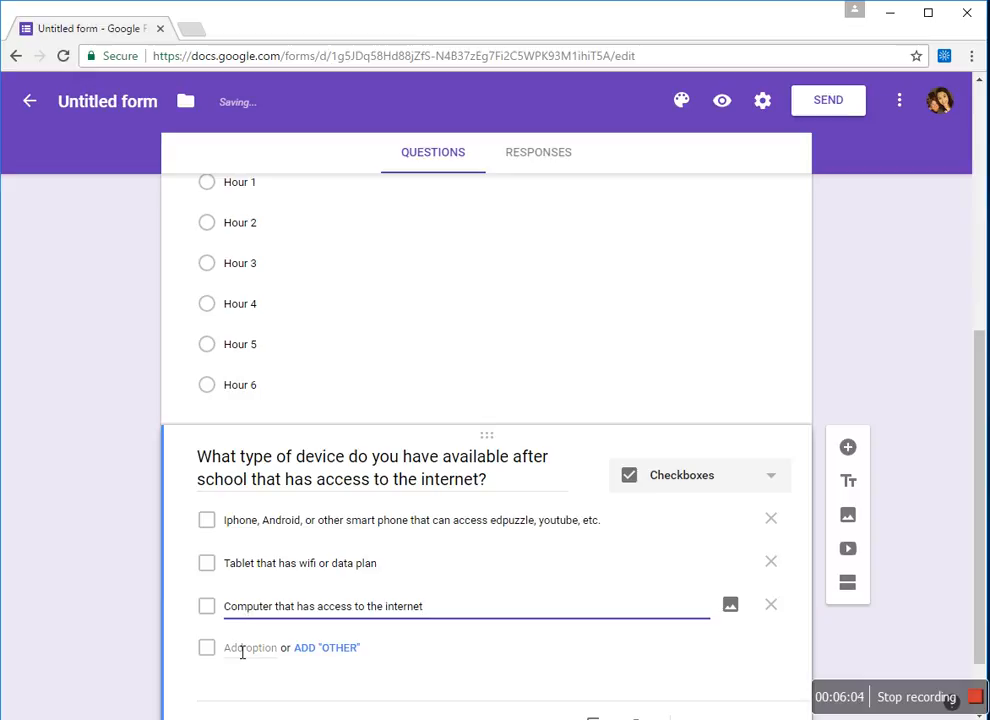
{"action": "left_click", "coordinate": [241, 649]}
{"action": "key", "text": "BackSpace"}
{"action": "type", "text": "I"}
{"action": "type", "text": "Laptop"}
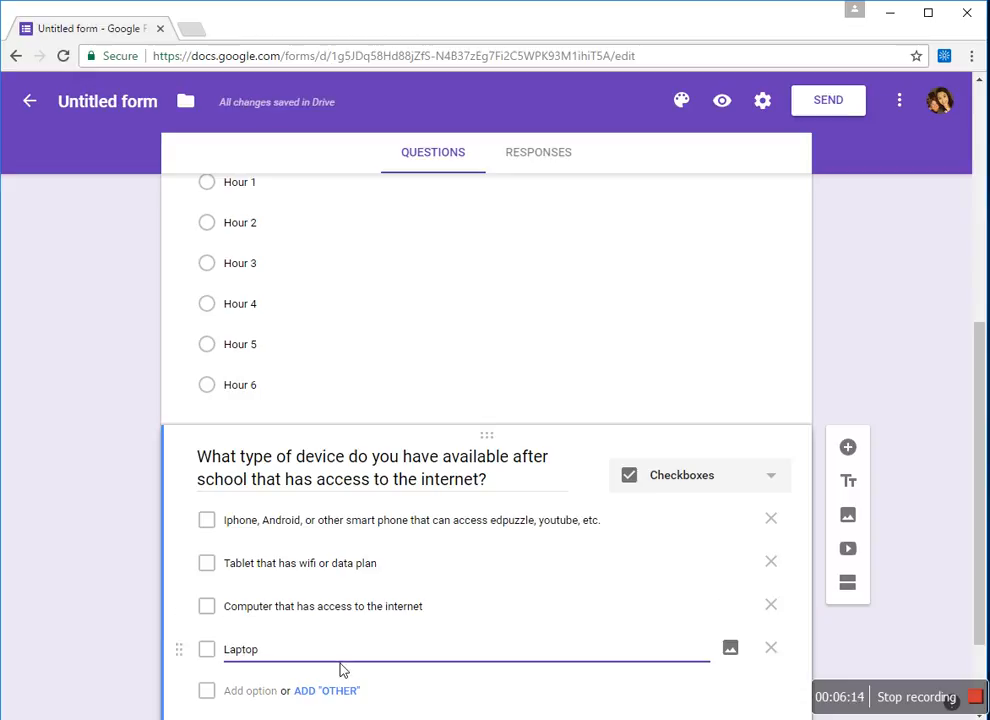
{"action": "type", "text": " that has"}
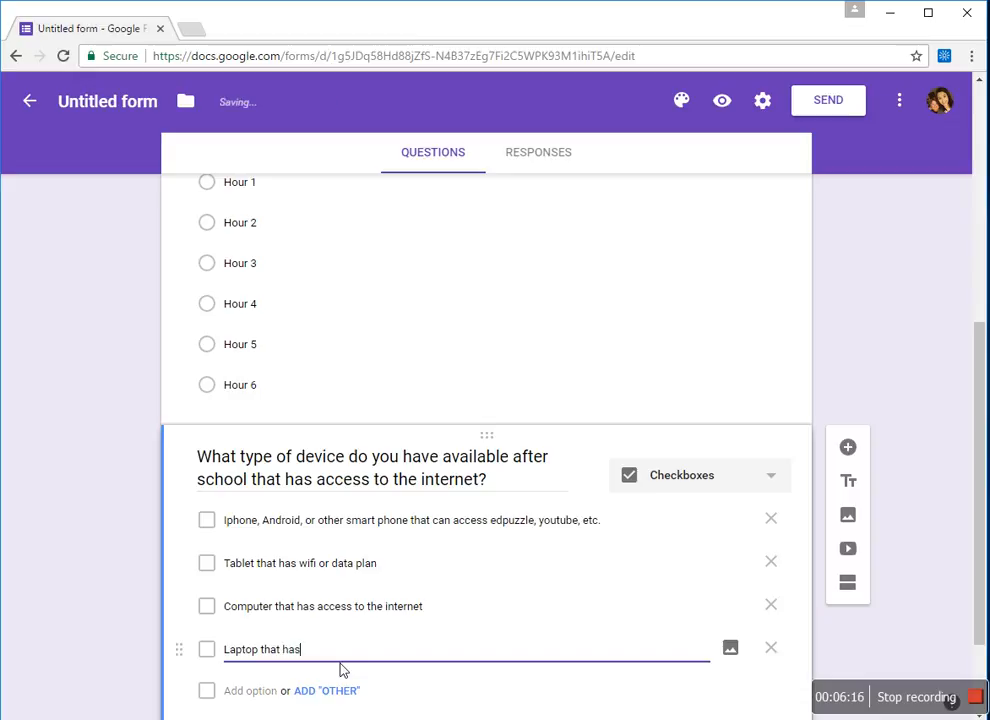
{"action": "type", "text": " access to the internet"}
{"action": "left_click", "coordinate": [256, 696]}
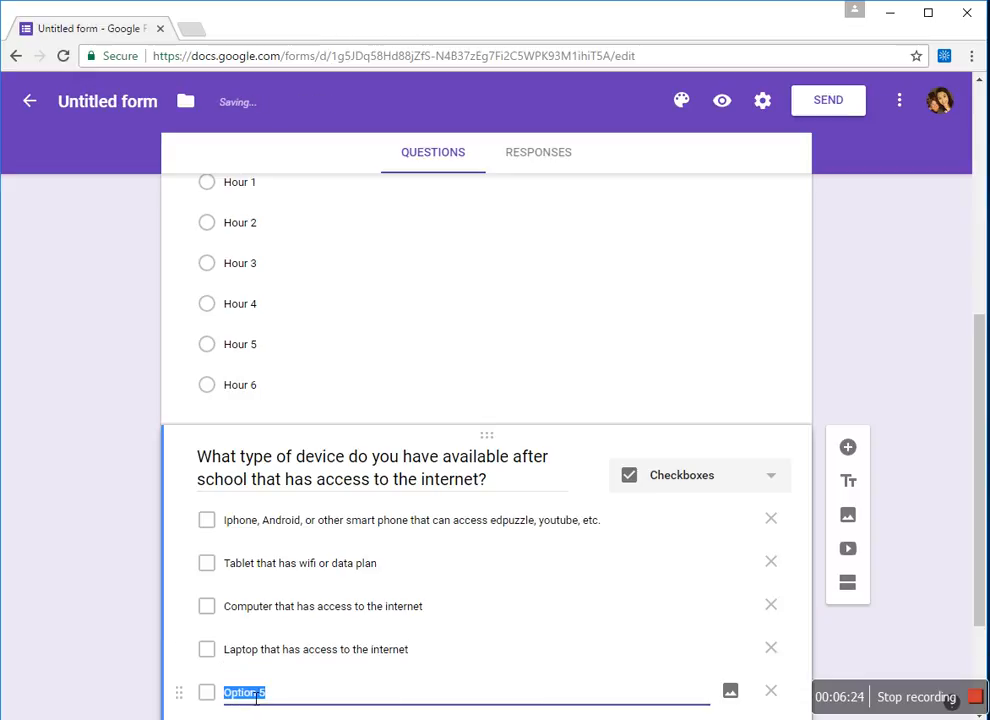
{"action": "type", "text": "Playstation "}
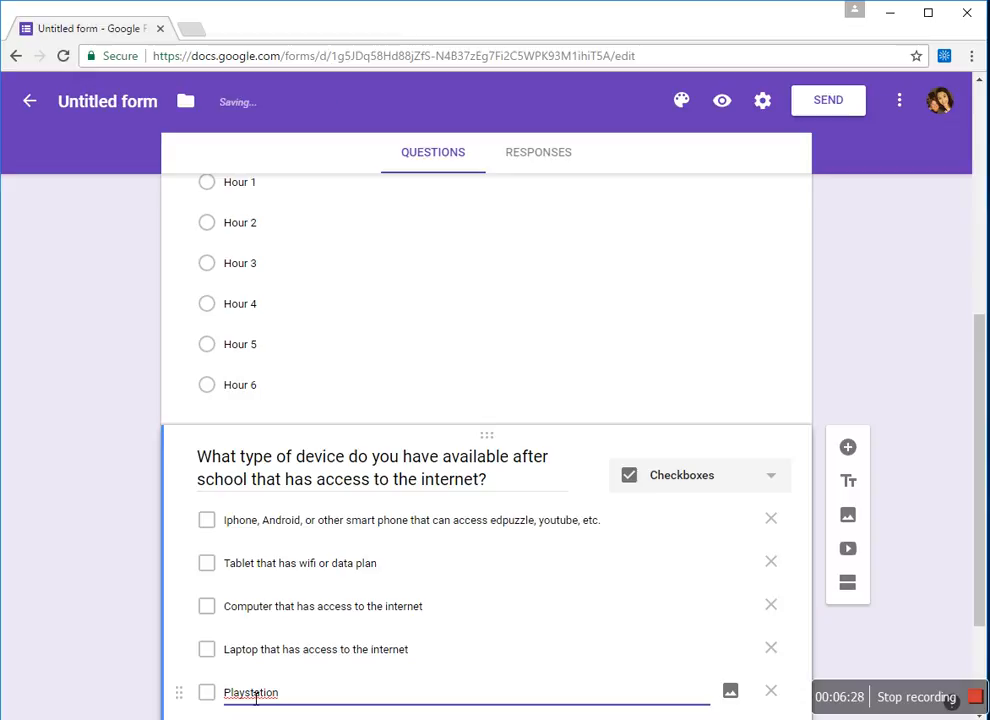
{"action": "type", "text": "or Xbox that has wifi or internet access"}
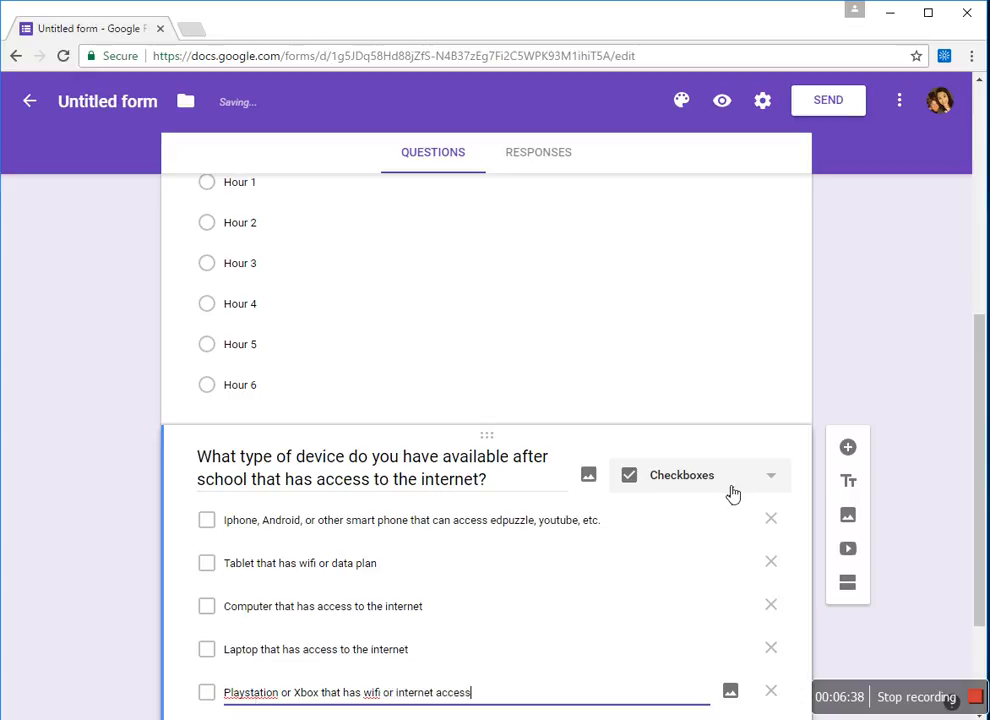
{"action": "scroll", "coordinate": [980, 495], "scroll_direction": "down", "scroll_amount": 1}
{"action": "left_click_drag", "start_coordinate": [977, 489], "coordinate": [968, 533]}
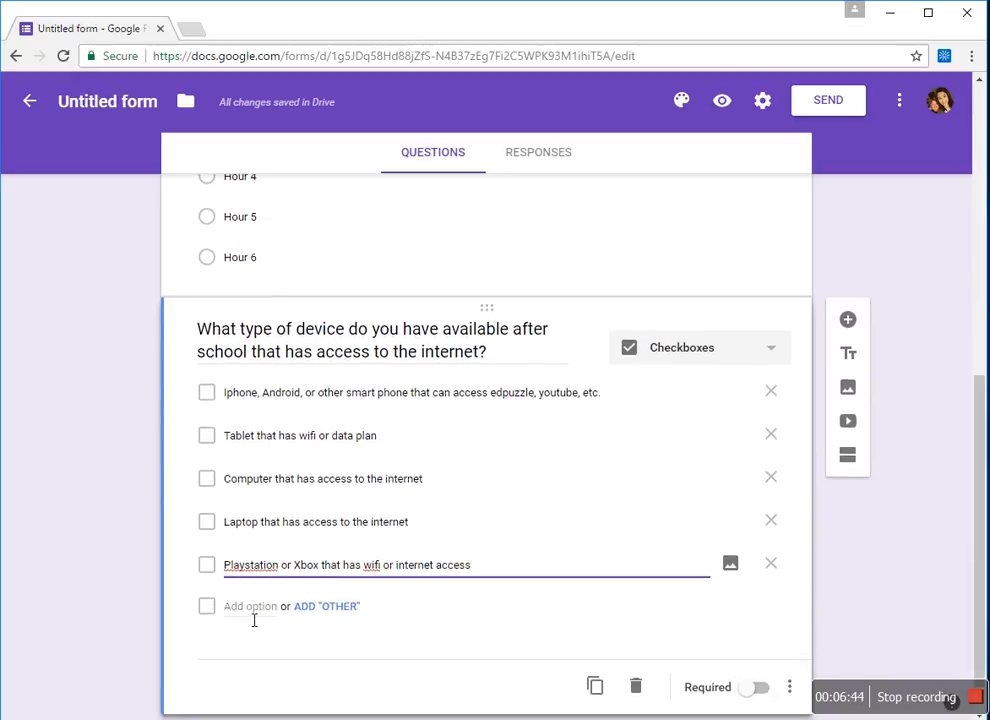
- Add an Other choice and 'I do not have access to the internet outside of school.', then make the question required
{"action": "left_click", "coordinate": [338, 612]}
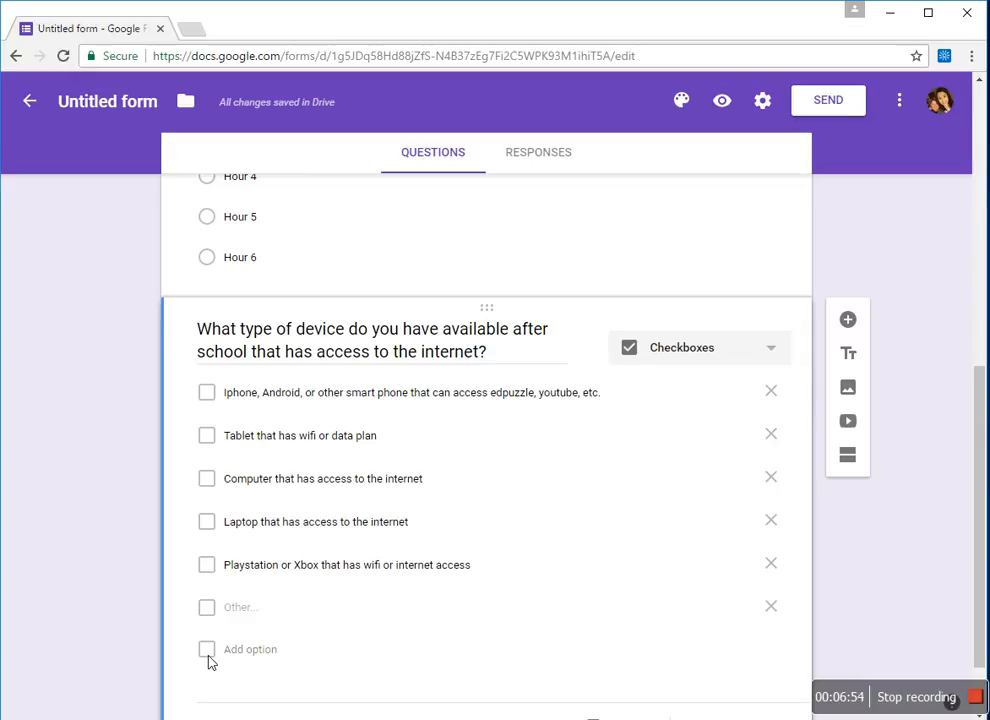
{"action": "left_click", "coordinate": [250, 652]}
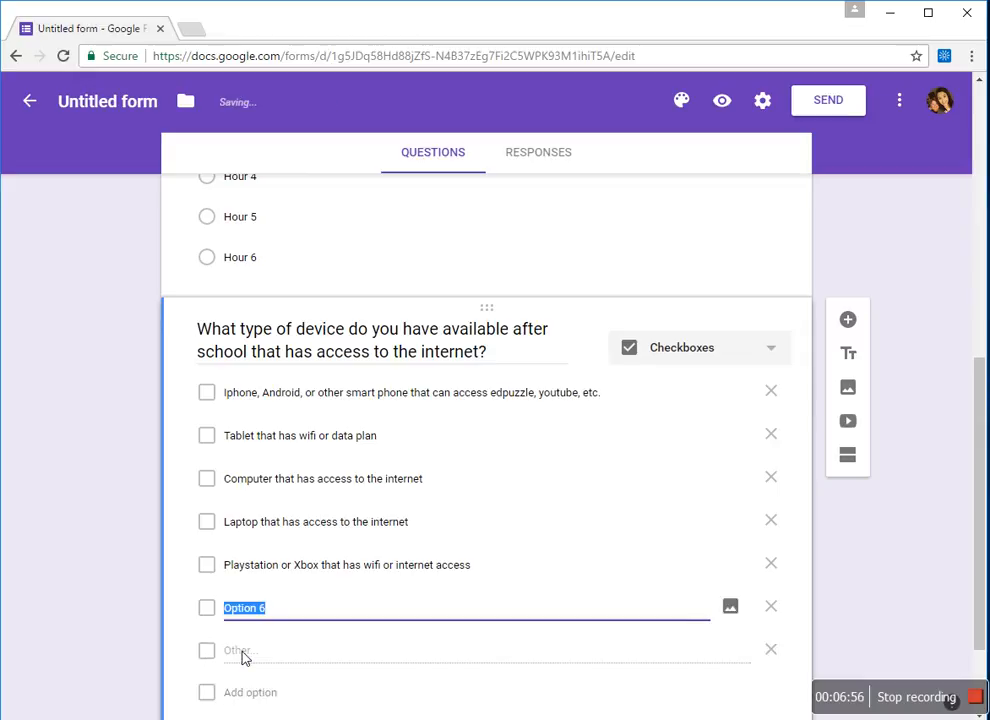
{"action": "type", "text": "I do not have ac"}
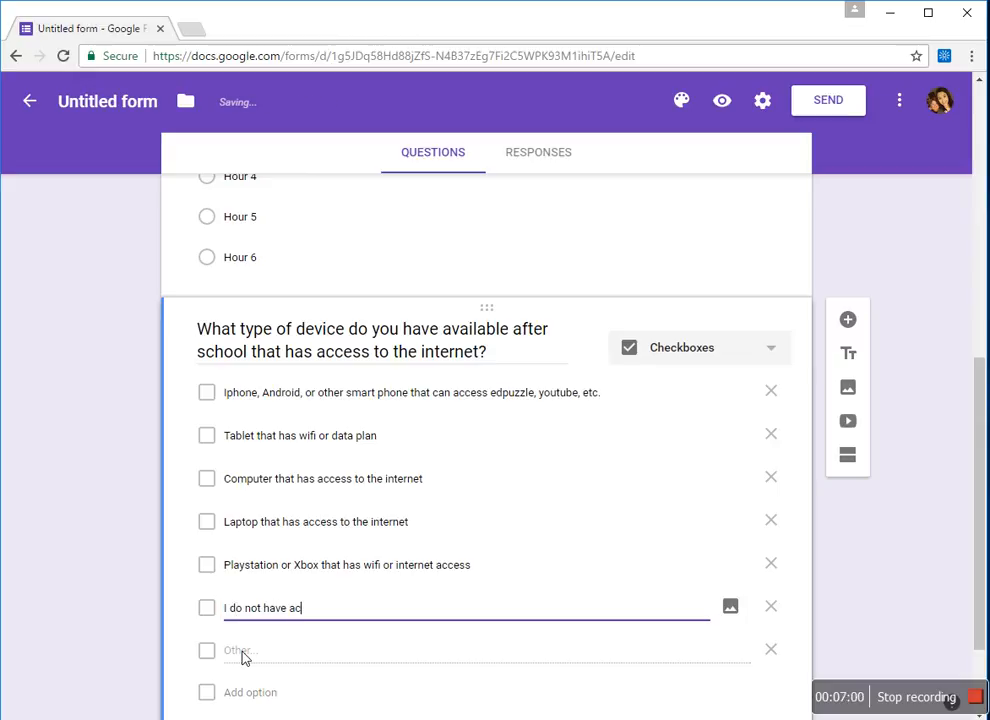
{"action": "type", "text": "eess to the itne"}
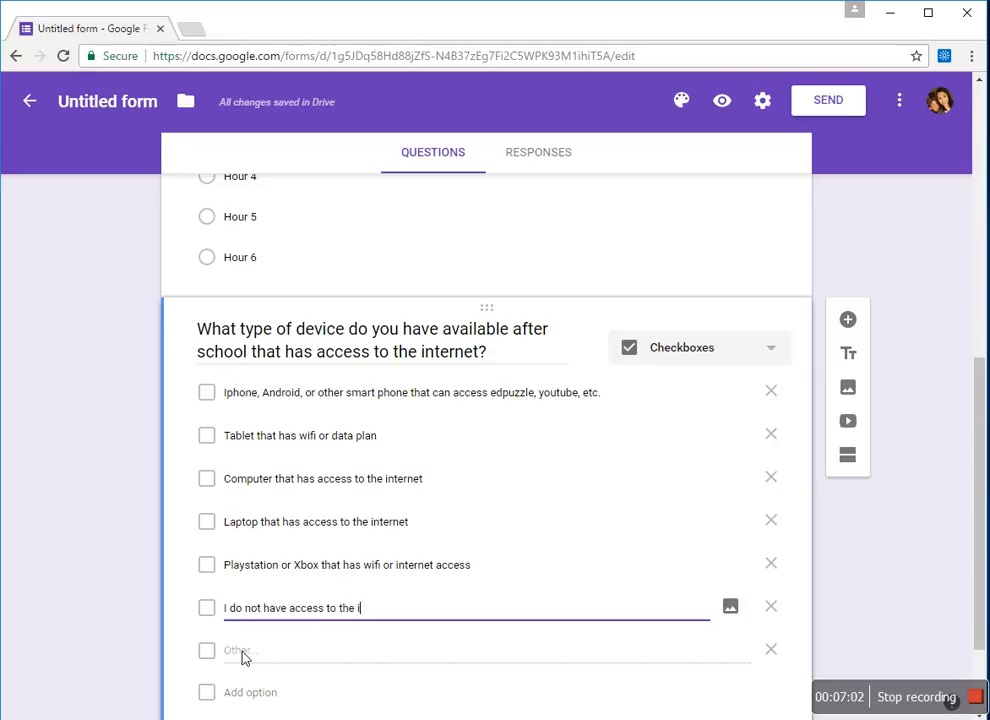
{"action": "key", "text": "BackSpace"}
{"action": "key", "text": "BackSpace"}
{"action": "key", "text": "BackSpace"}
{"action": "type", "text": "nterent"}
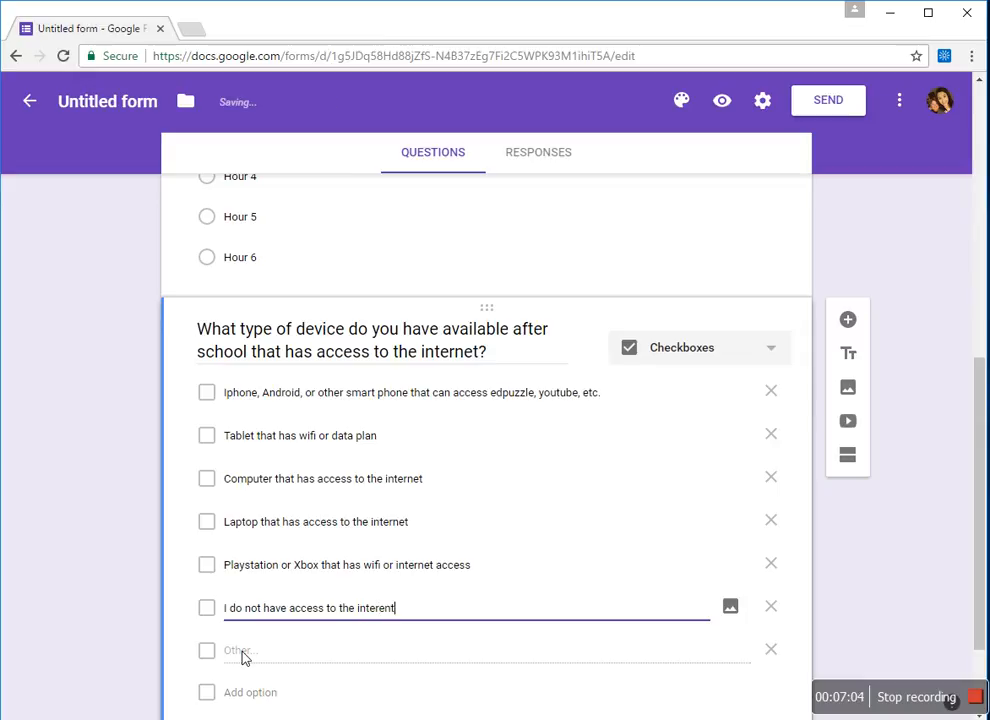
{"action": "type", "text": " out"}
{"action": "key", "text": "BackSpace"}
{"action": "key", "text": "BackSpace"}
{"action": "key", "text": "BackSpace"}
{"action": "key", "text": "BackSpace"}
{"action": "key", "text": "BackSpace"}
{"action": "key", "text": "BackSpace"}
{"action": "key", "text": "BackSpace"}
{"action": "type", "text": "net outside of school."}
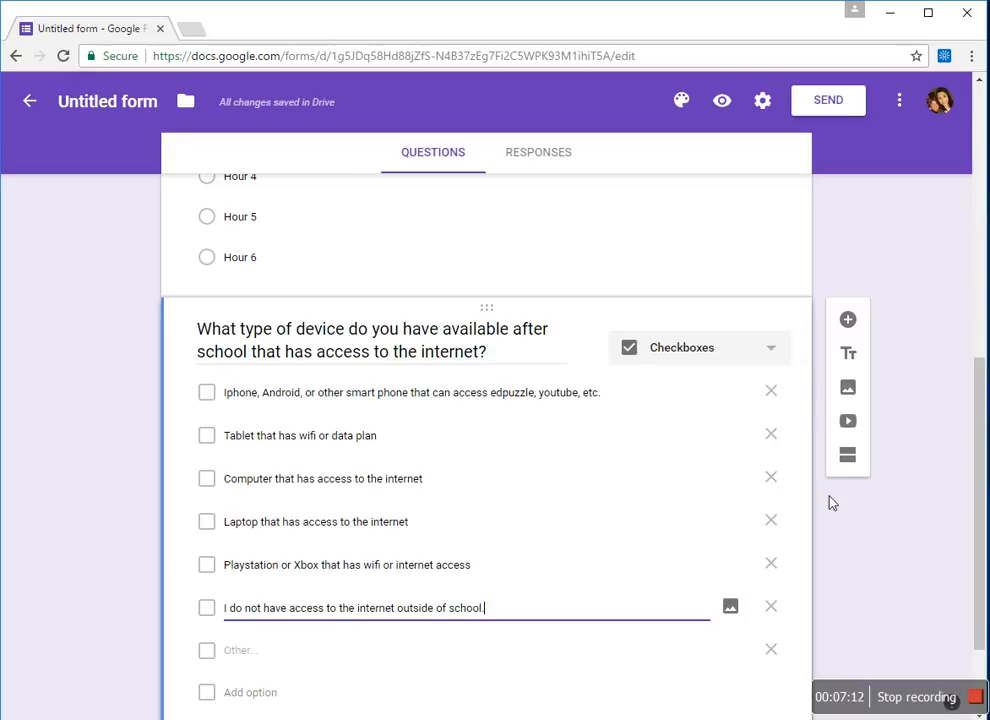
{"action": "left_click_drag", "start_coordinate": [983, 437], "coordinate": [975, 471]}
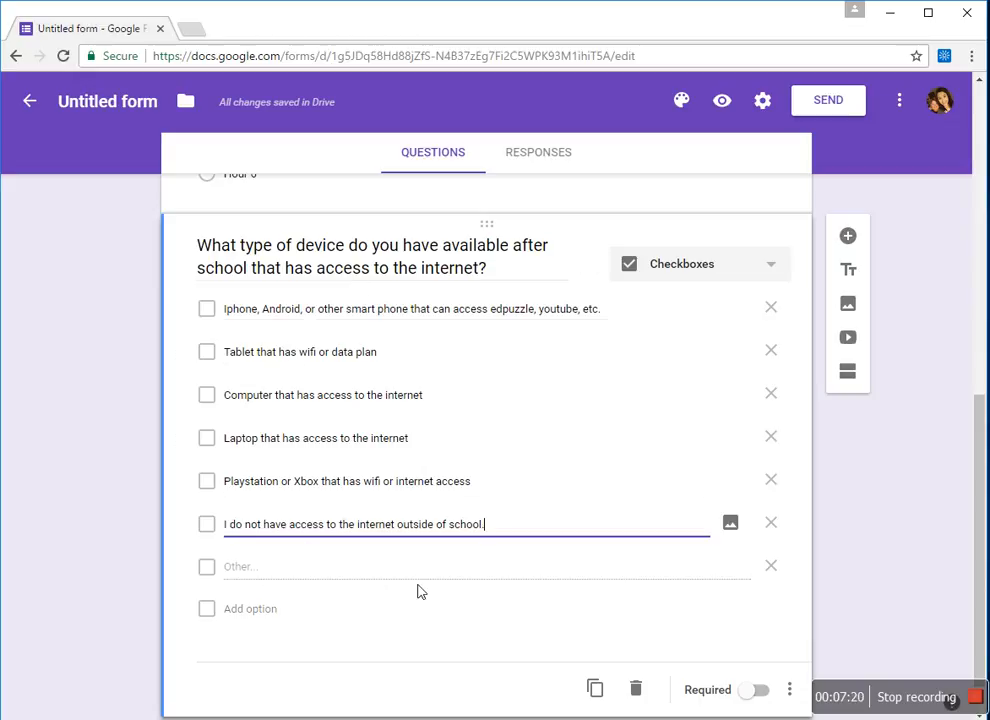
{"action": "left_click", "coordinate": [758, 695]}
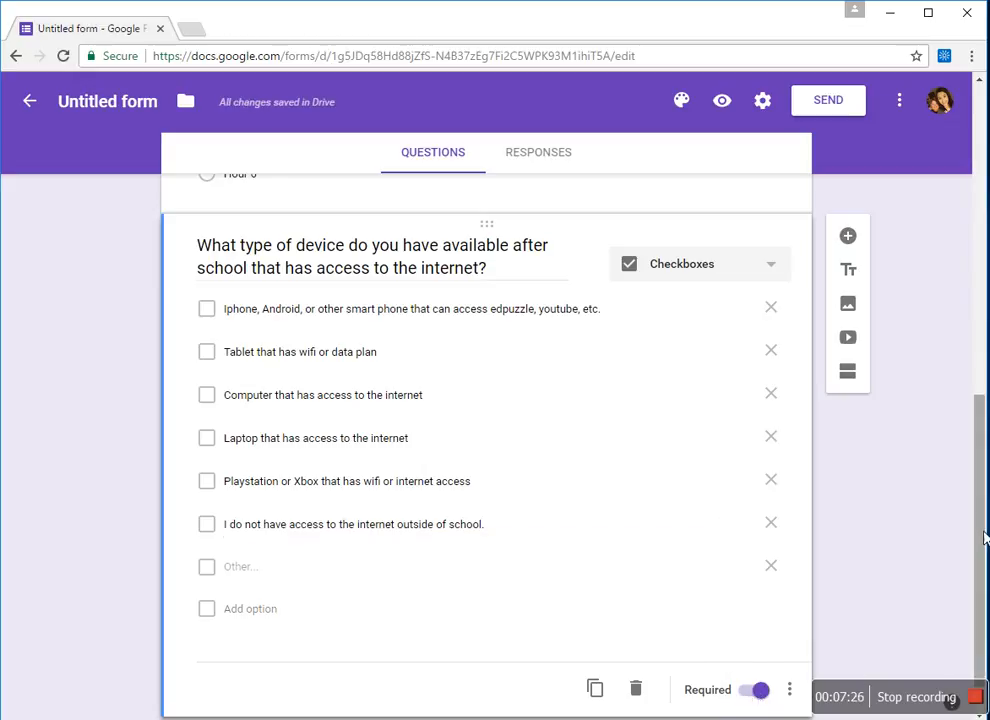
{"action": "left_click_drag", "start_coordinate": [977, 530], "coordinate": [966, 453]}
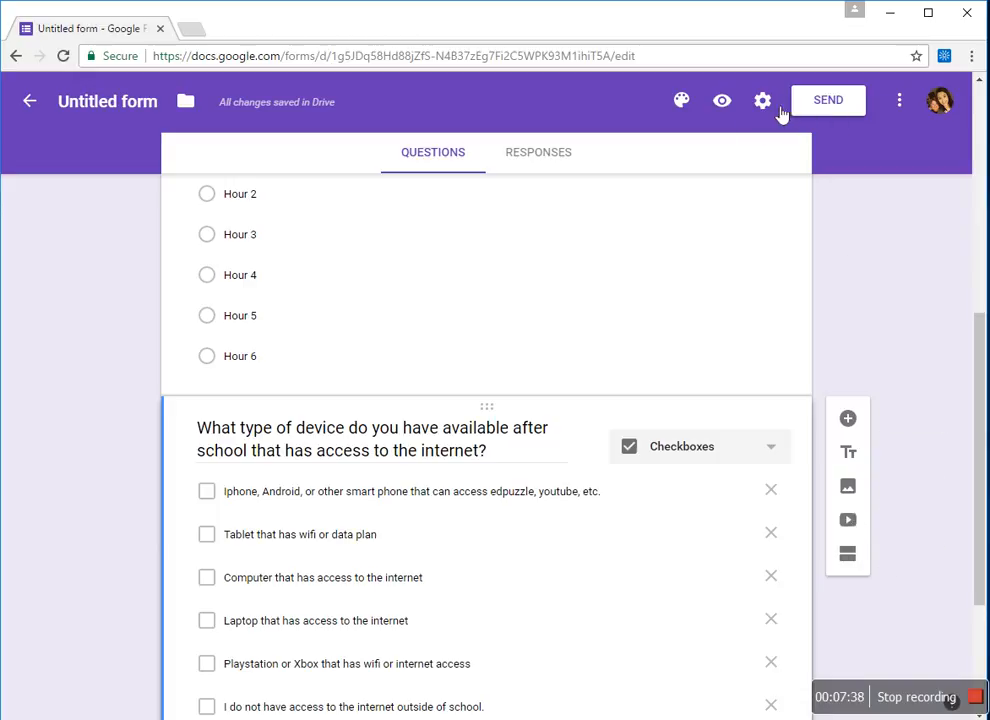
- Turn on automatic username collection, then copy the form's shortened goo.gl link and close the Send form window
{"action": "left_click", "coordinate": [825, 103]}
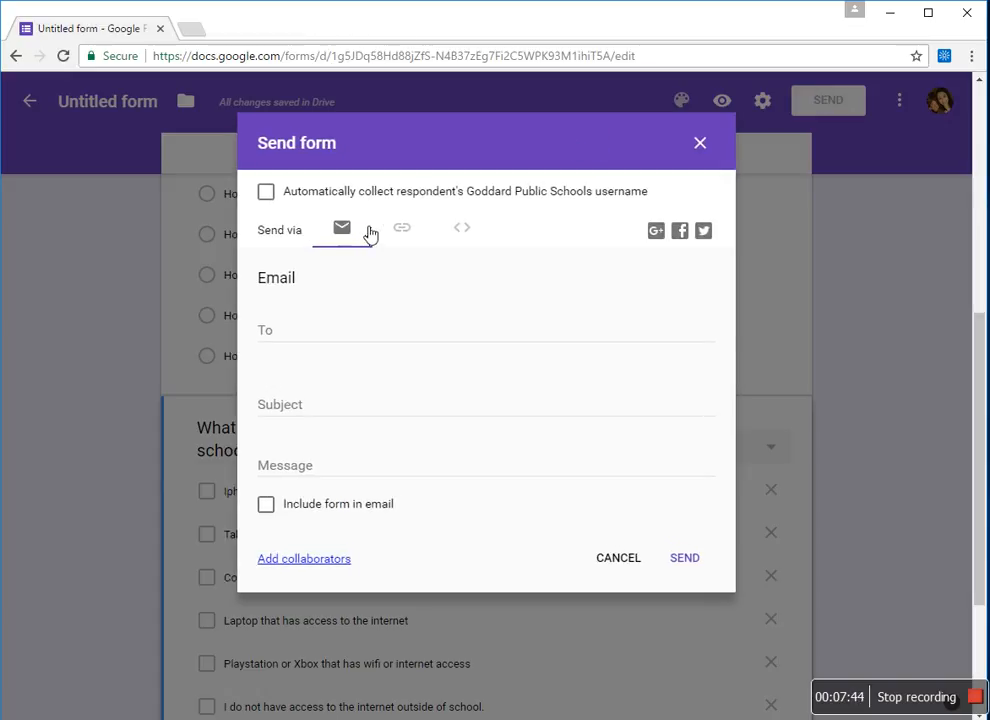
{"action": "left_click", "coordinate": [272, 193]}
{"action": "left_click", "coordinate": [404, 232]}
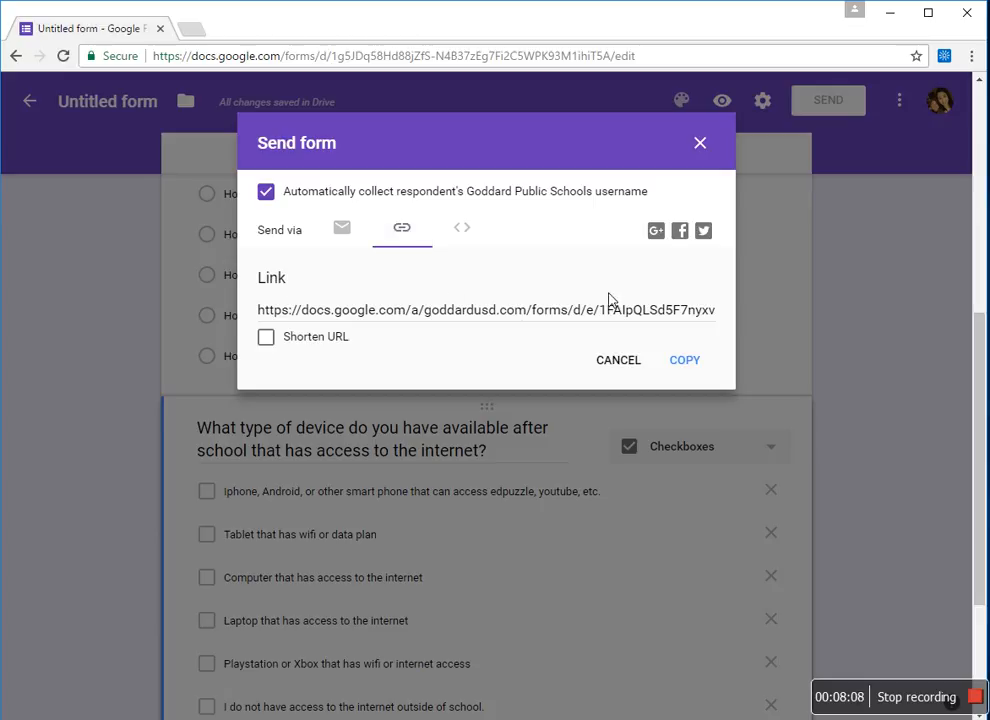
{"action": "left_click", "coordinate": [268, 339]}
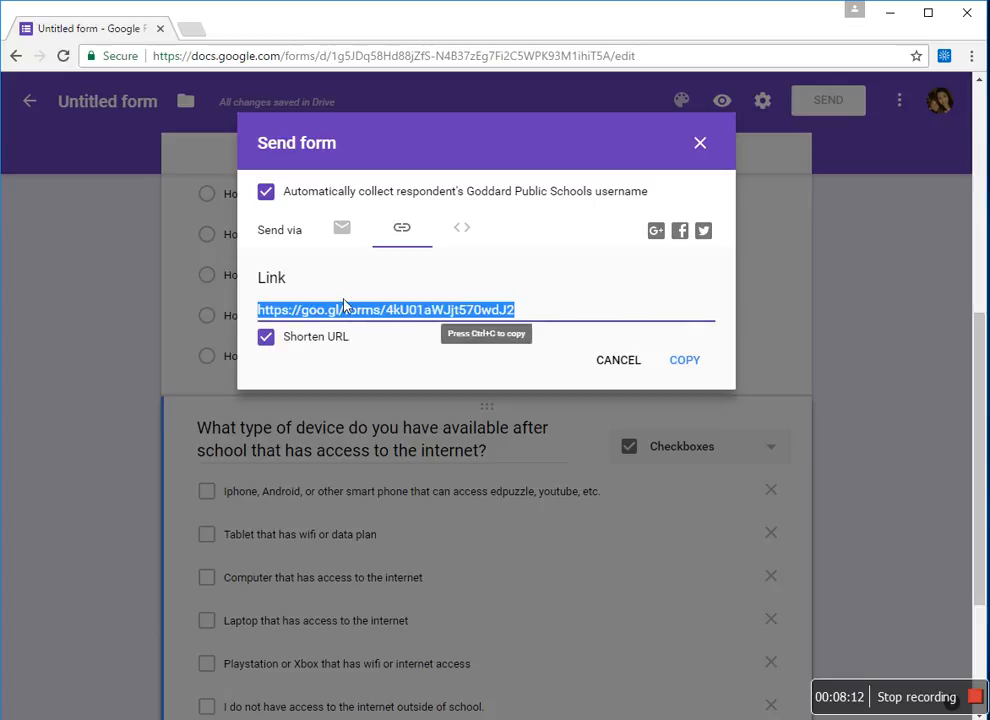
{"action": "right_click", "coordinate": [407, 315]}
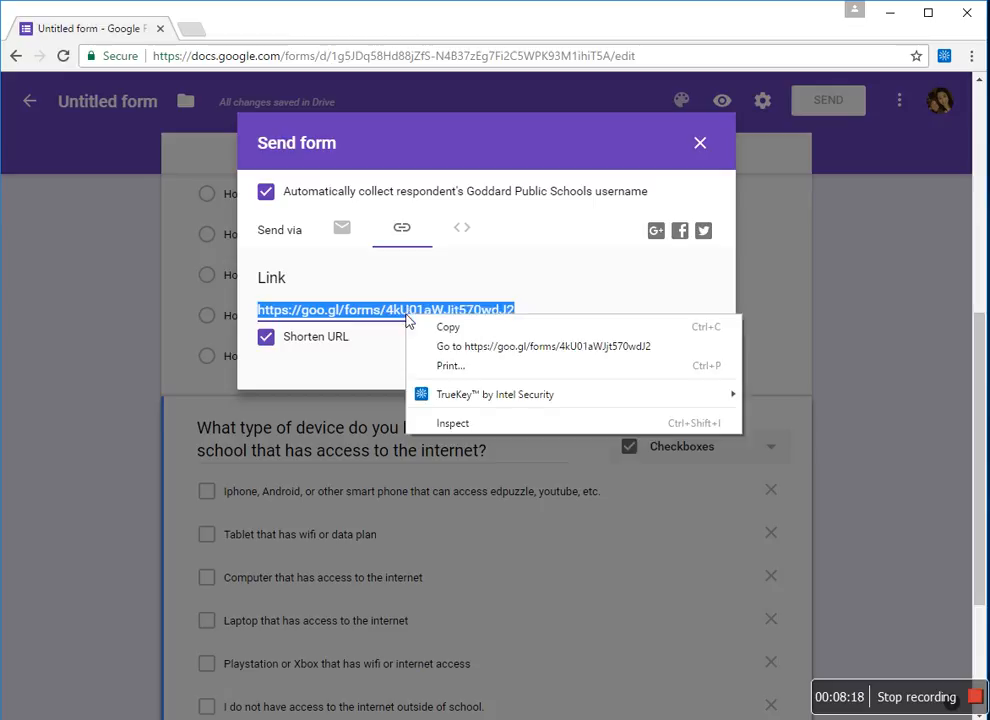
{"action": "left_click", "coordinate": [369, 354]}
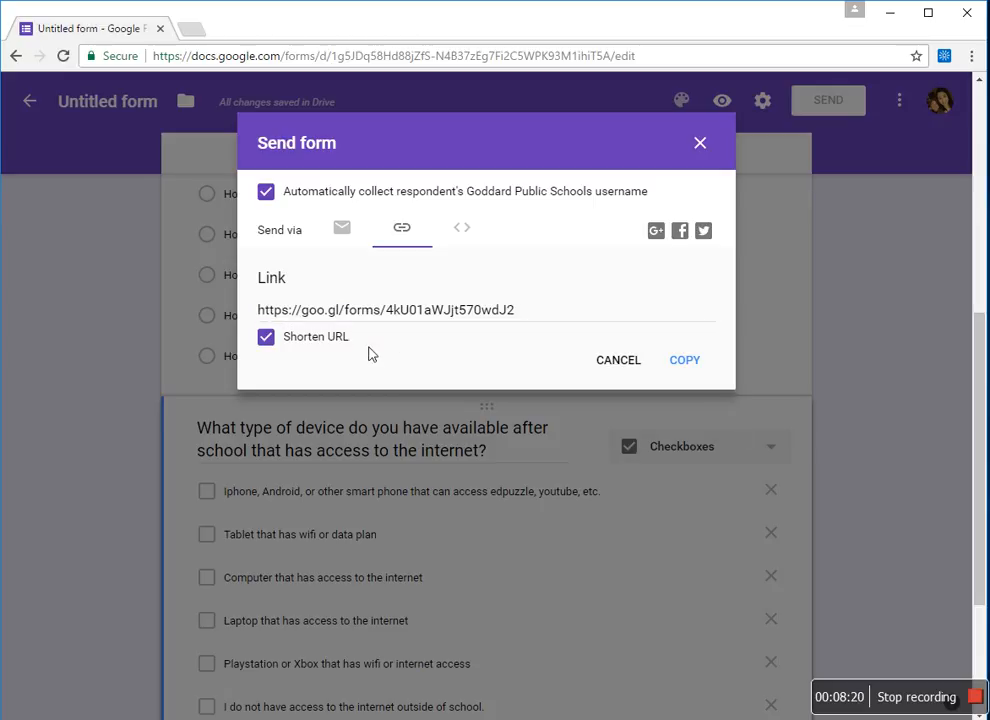
{"action": "left_click", "coordinate": [458, 314]}
{"action": "left_click", "coordinate": [684, 362]}
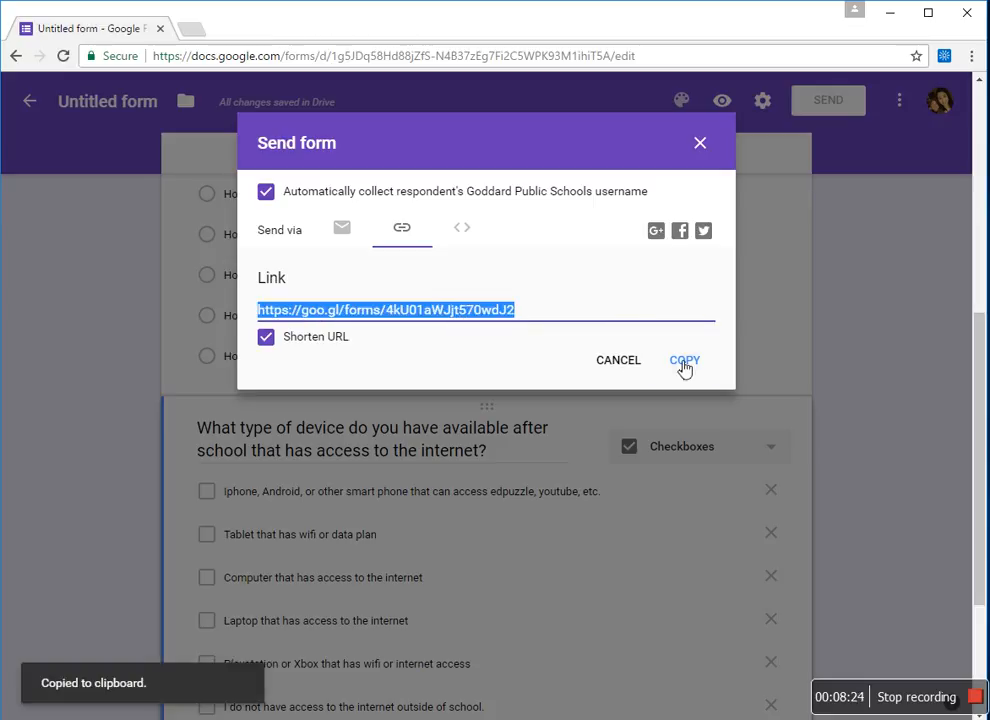
{"action": "left_click", "coordinate": [702, 145]}
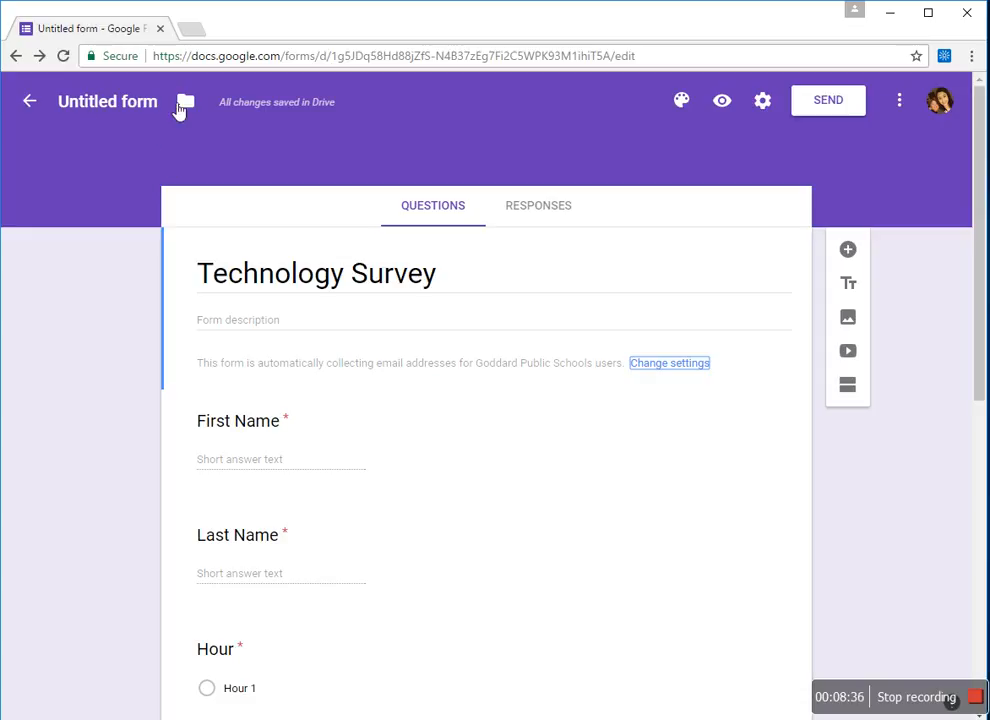
- Rename the form file from 'Untitled form' to 'Technology Survey'
{"action": "left_click", "coordinate": [89, 105]}
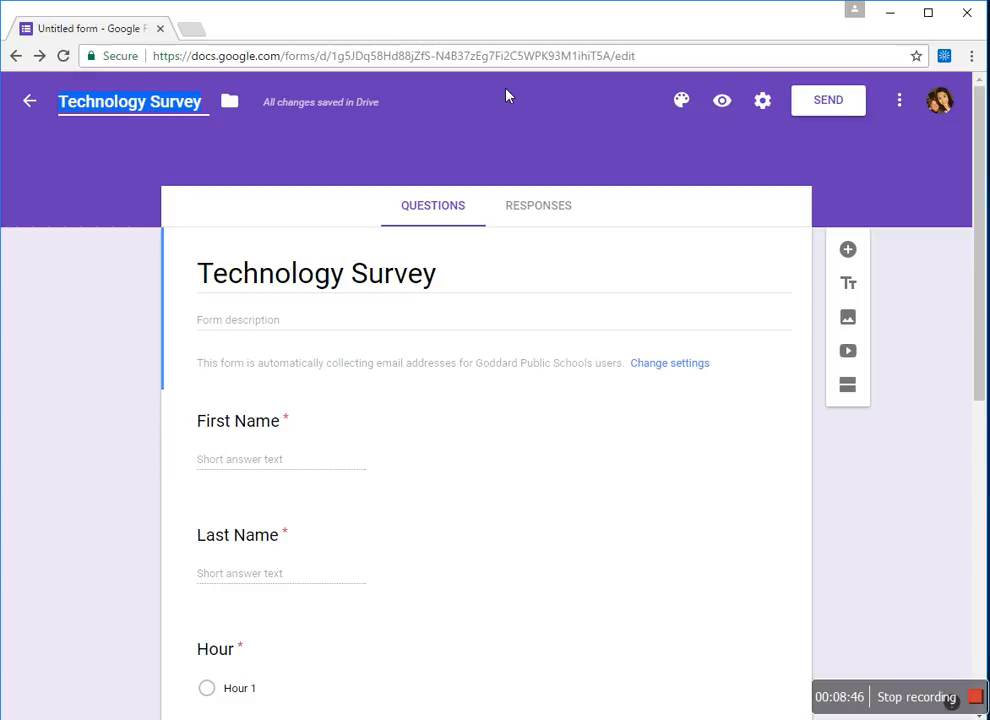
- Preview the form and enter a test respondent's first and last name
{"action": "left_click", "coordinate": [723, 107]}
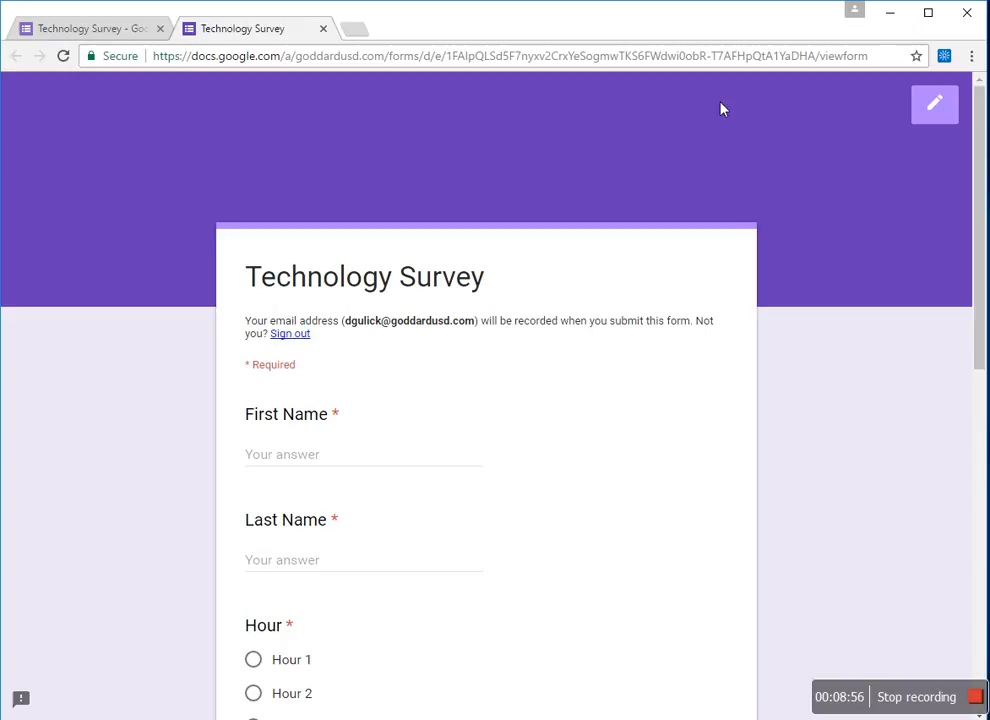
{"action": "scroll", "coordinate": [960, 200], "scroll_direction": "down", "scroll_amount": 2}
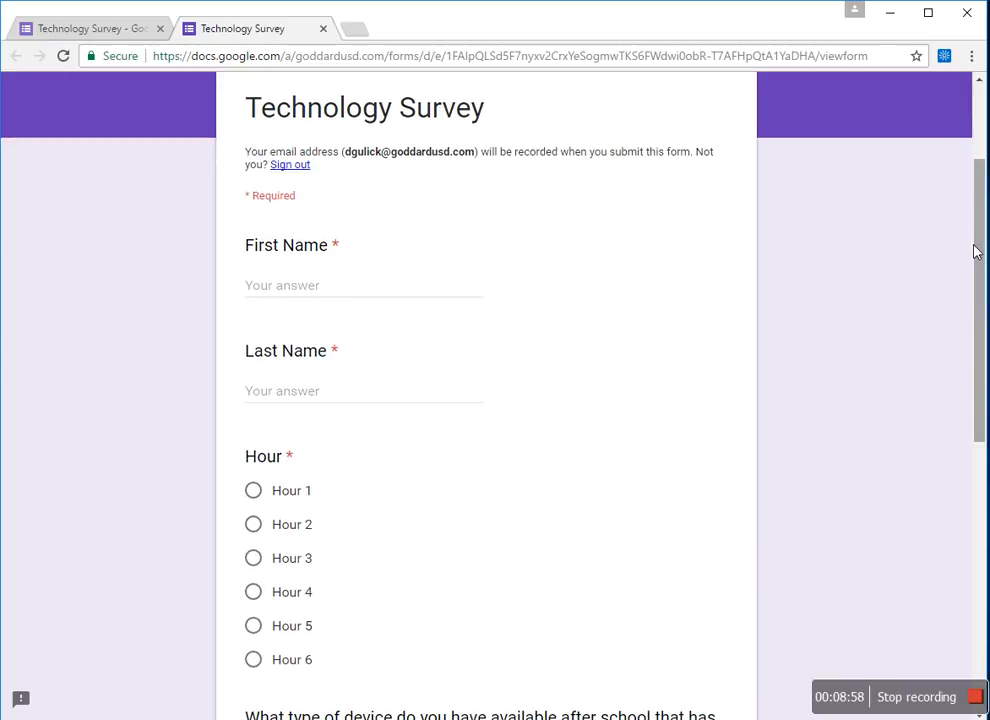
{"action": "left_click", "coordinate": [261, 289]}
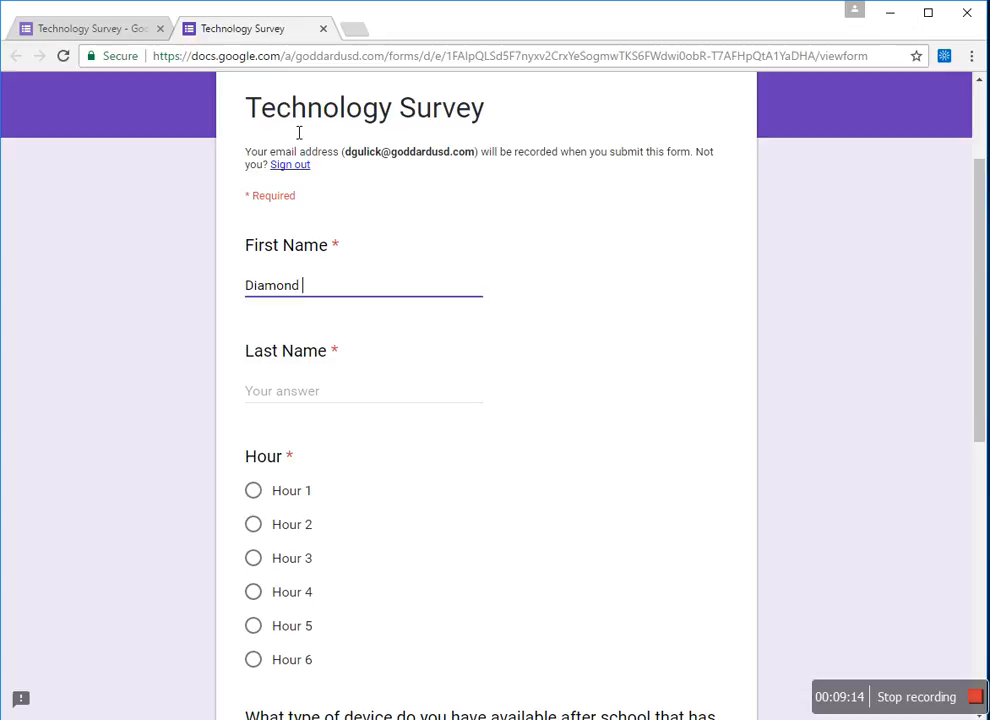
{"action": "left_click", "coordinate": [294, 391]}
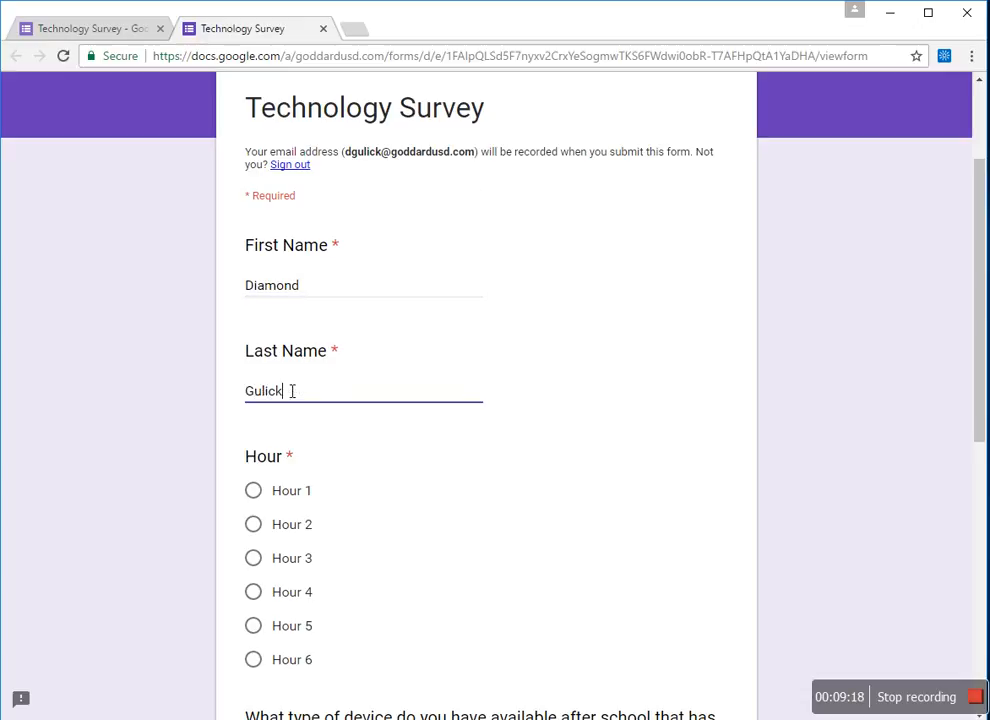
- Answer Hour 3 for the class hour question
{"action": "left_click", "coordinate": [254, 559]}
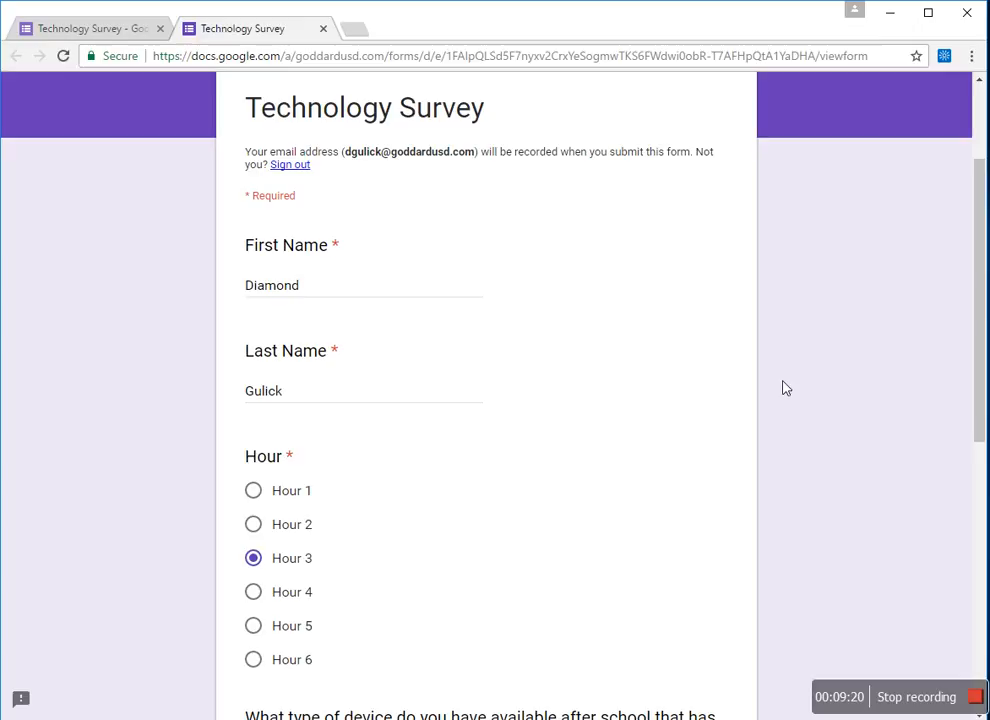
{"action": "left_click_drag", "start_coordinate": [983, 322], "coordinate": [981, 373]}
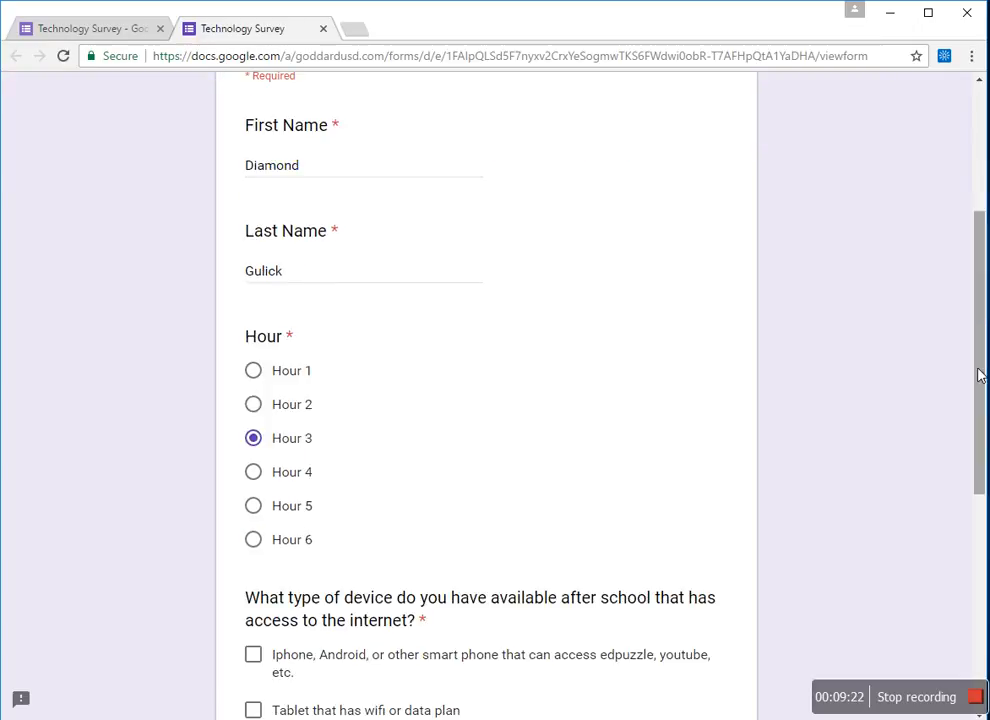
{"action": "left_click", "coordinate": [256, 405]}
{"action": "left_click", "coordinate": [256, 374]}
{"action": "left_click", "coordinate": [256, 440]}
- Tick smartphone, tablet, computer and laptop as devices, and submit the test response
{"action": "left_click_drag", "start_coordinate": [983, 316], "coordinate": [981, 457]}
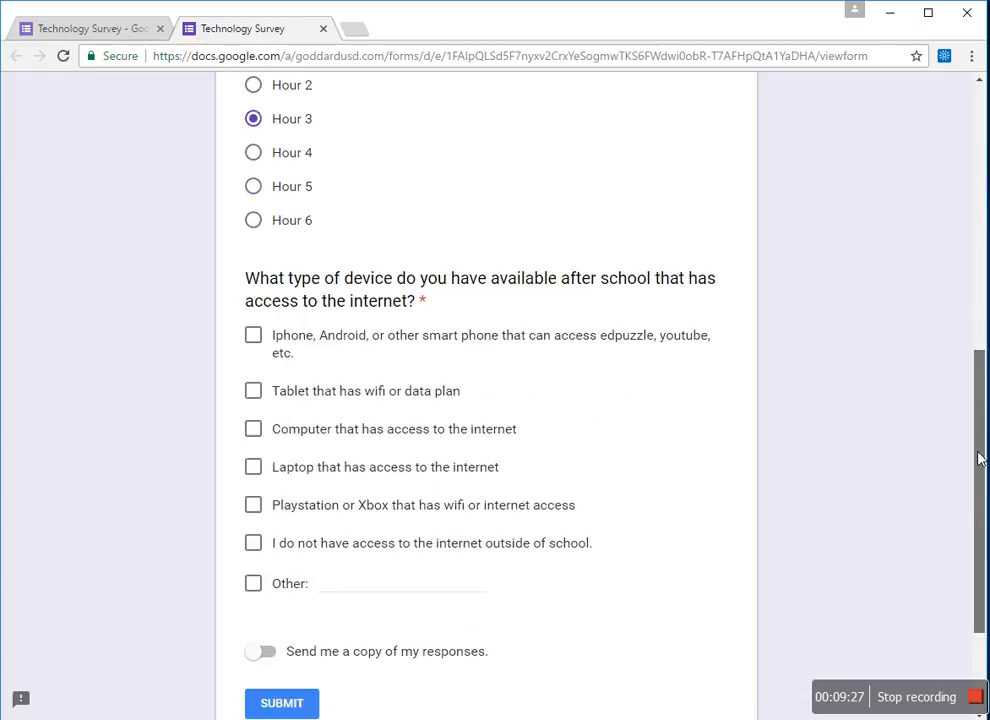
{"action": "left_click", "coordinate": [255, 337]}
{"action": "left_click", "coordinate": [256, 392]}
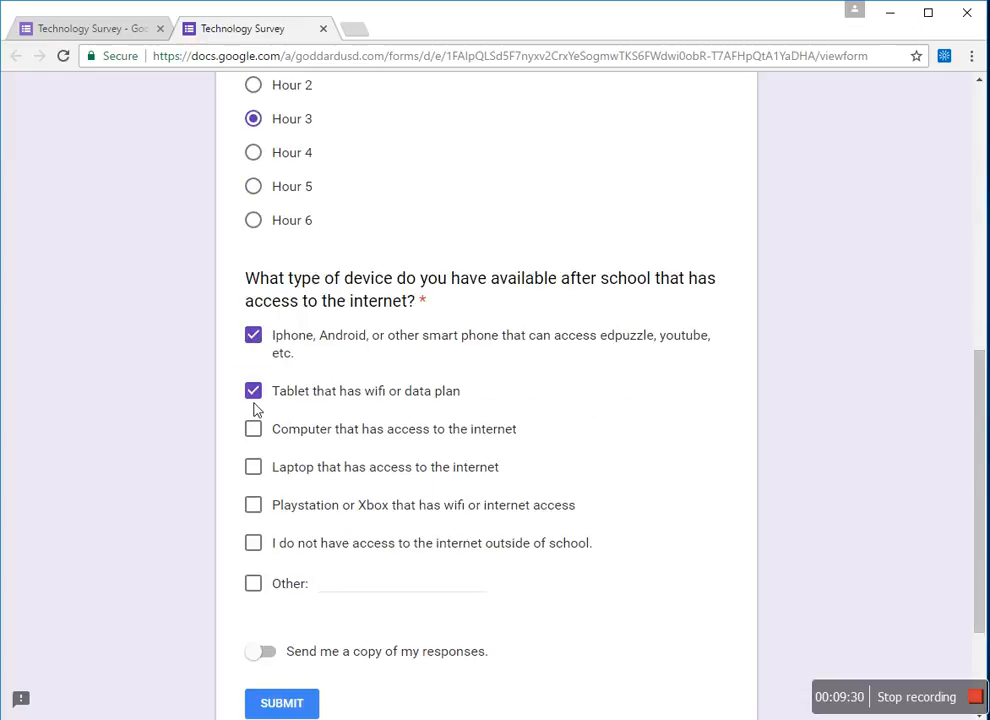
{"action": "left_click", "coordinate": [255, 431]}
{"action": "left_click", "coordinate": [255, 468]}
{"action": "left_click", "coordinate": [295, 705]}
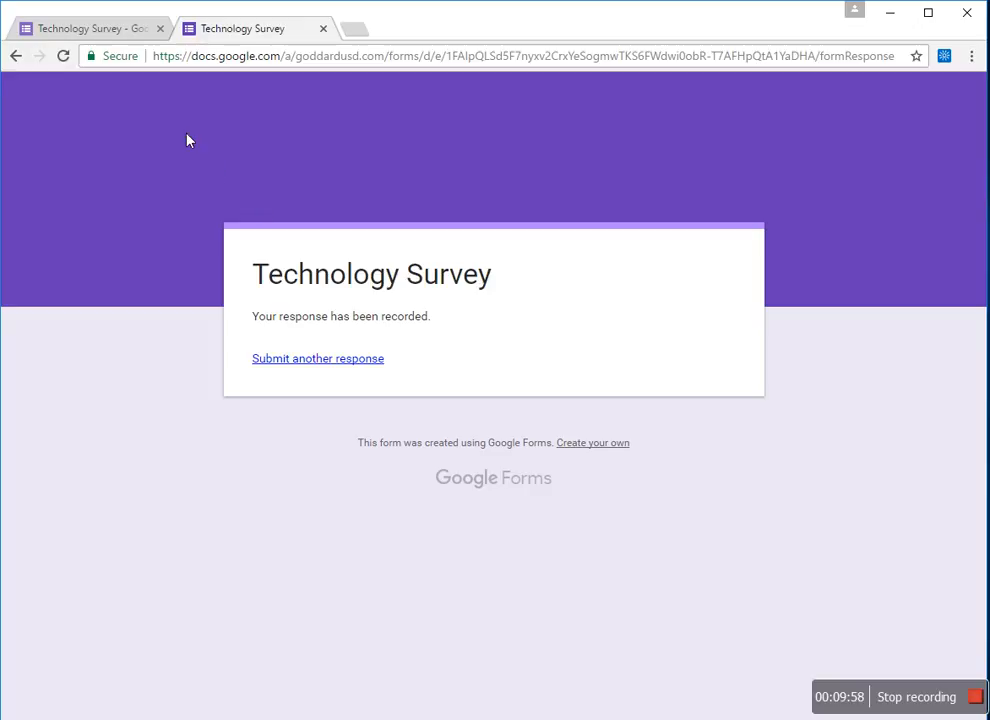
- Open the editor's Responses summary and scroll through the Hour 3 pie chart and device bar chart
{"action": "left_click", "coordinate": [80, 33]}
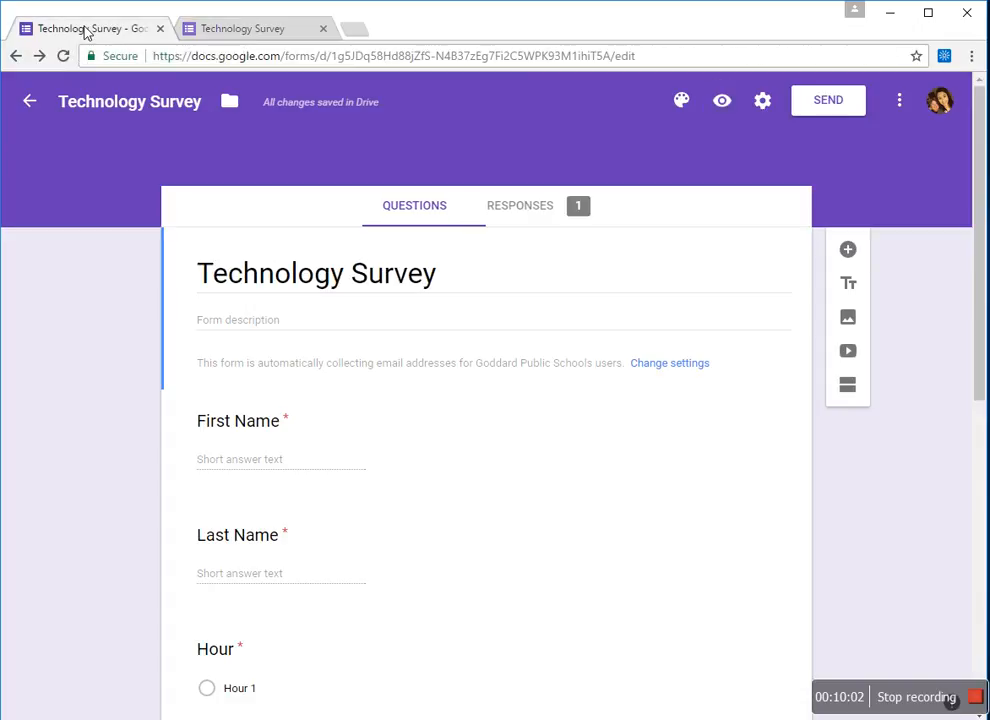
{"action": "left_click", "coordinate": [538, 211]}
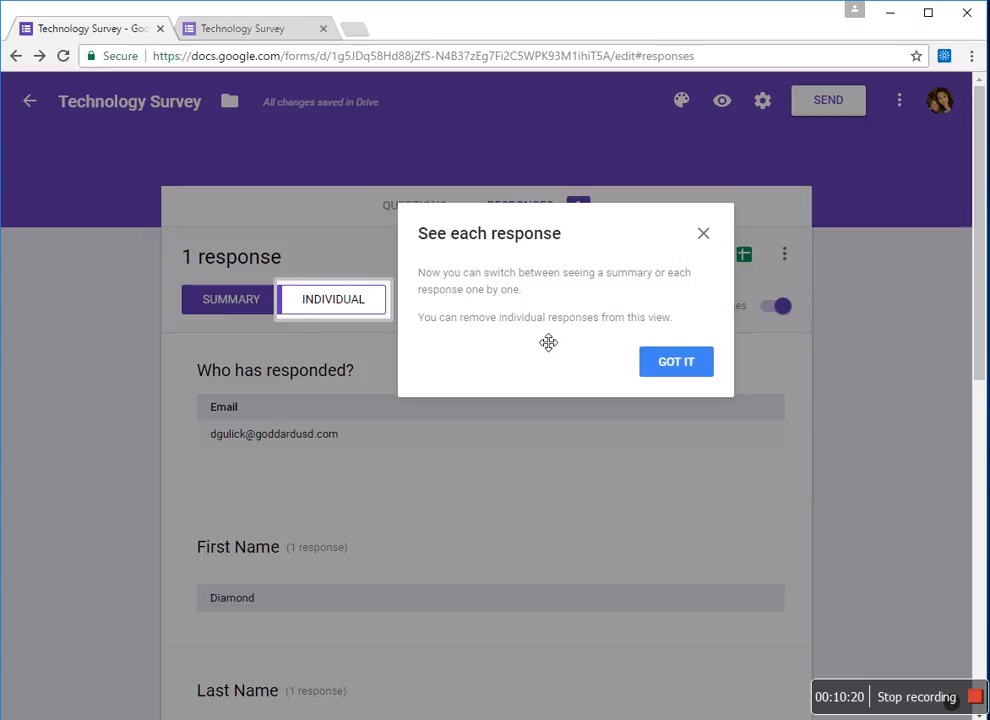
{"action": "left_click", "coordinate": [661, 362]}
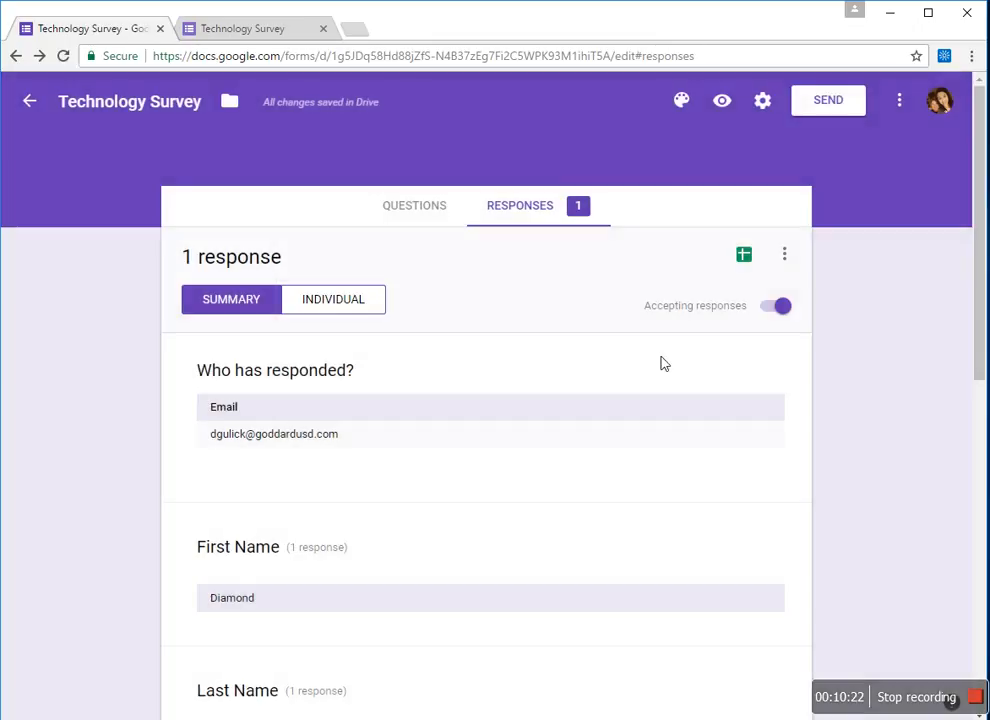
{"action": "left_click_drag", "start_coordinate": [977, 313], "coordinate": [977, 374]}
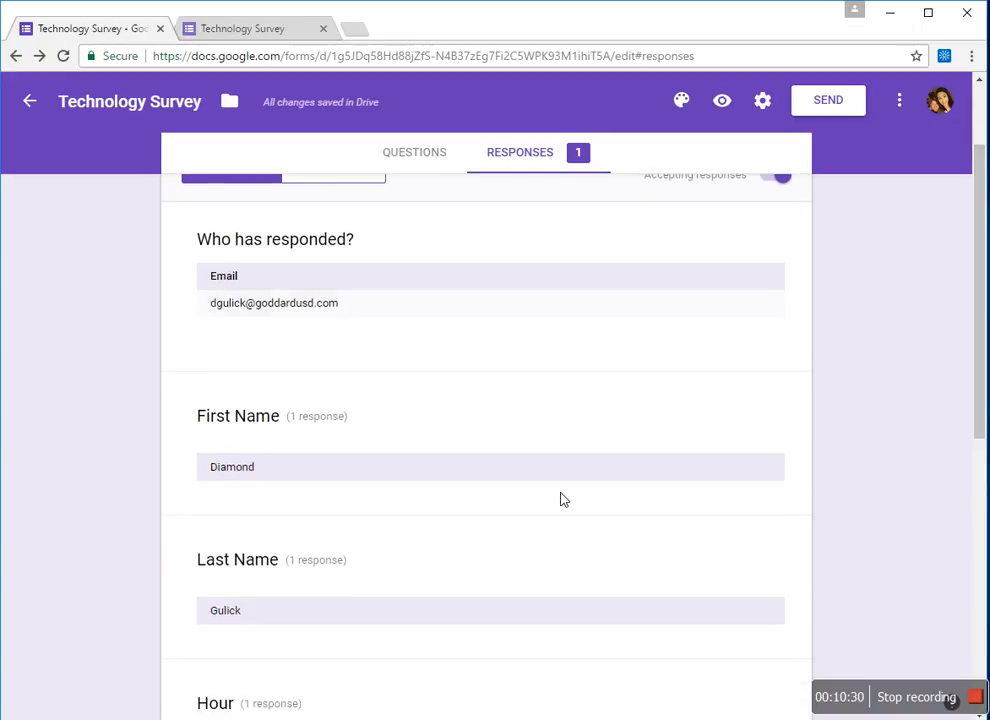
{"action": "left_click_drag", "start_coordinate": [981, 398], "coordinate": [970, 540]}
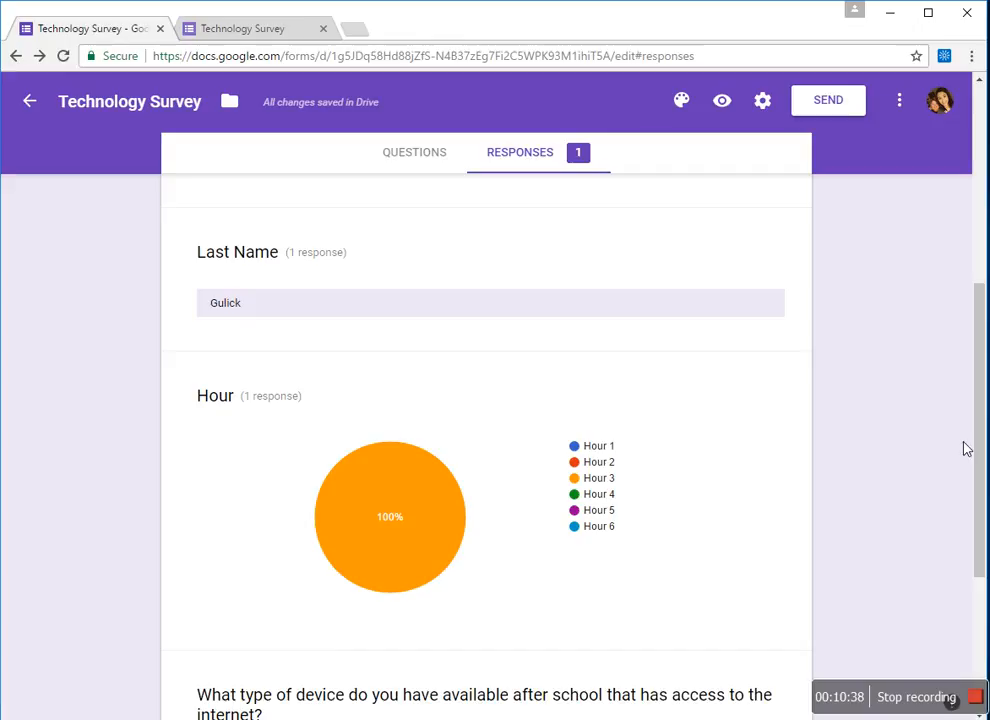
{"action": "left_click_drag", "start_coordinate": [978, 452], "coordinate": [973, 560]}
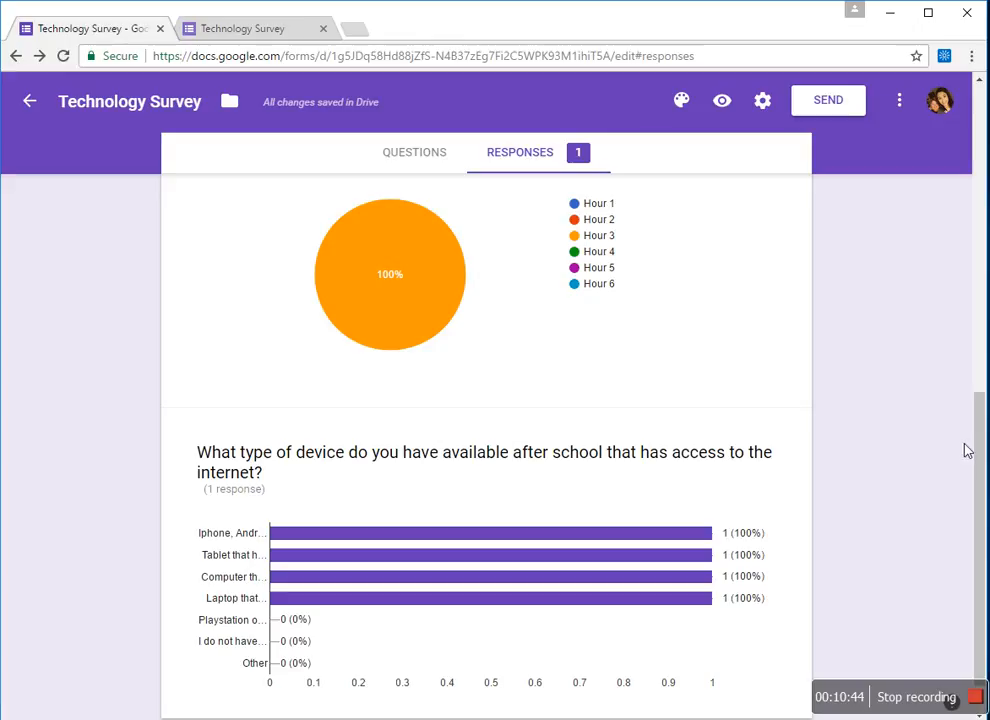
{"action": "left_click_drag", "start_coordinate": [979, 453], "coordinate": [758, 239]}
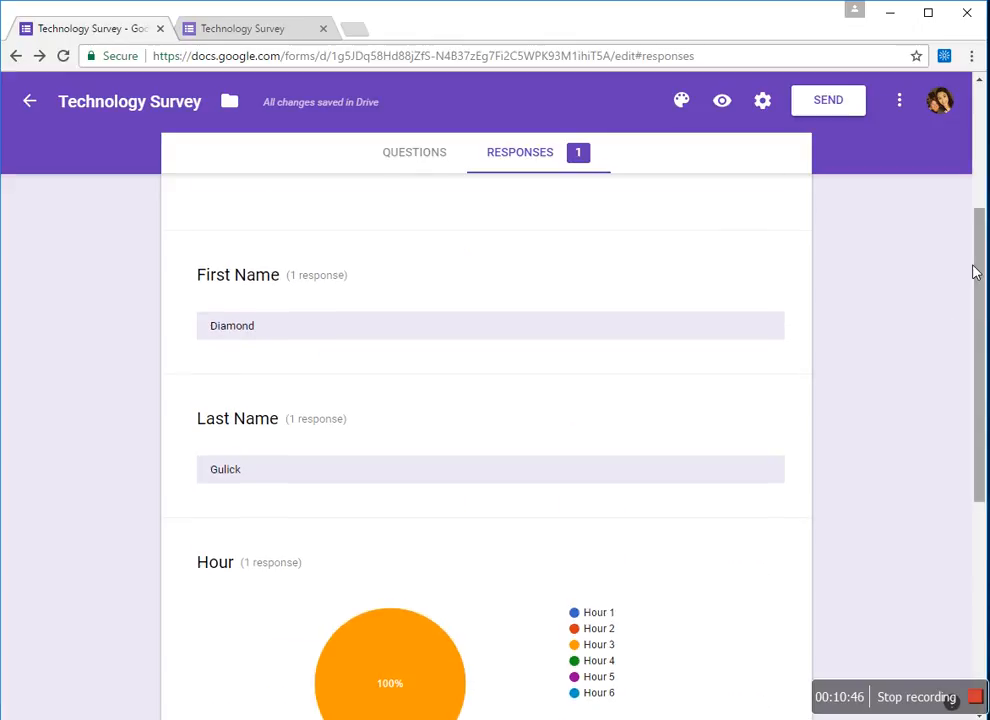
{"action": "left_click_drag", "start_coordinate": [979, 270], "coordinate": [966, 201]}
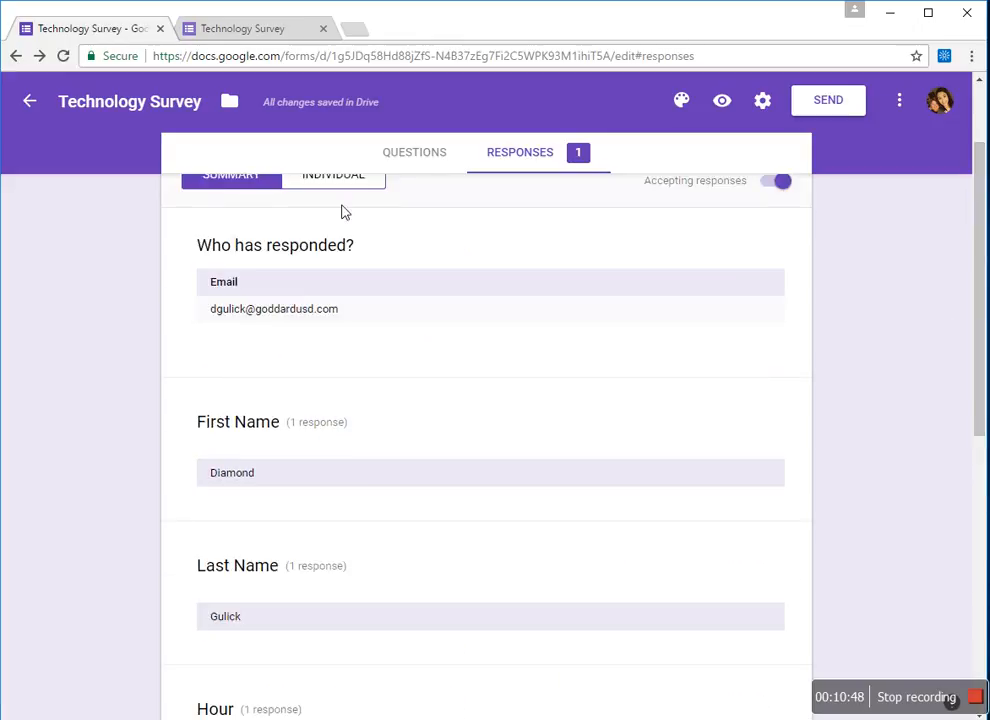
- From the Individual view, link responses to a new spreadsheet, 'Technology Survey (Responses)'
{"action": "left_click", "coordinate": [332, 186]}
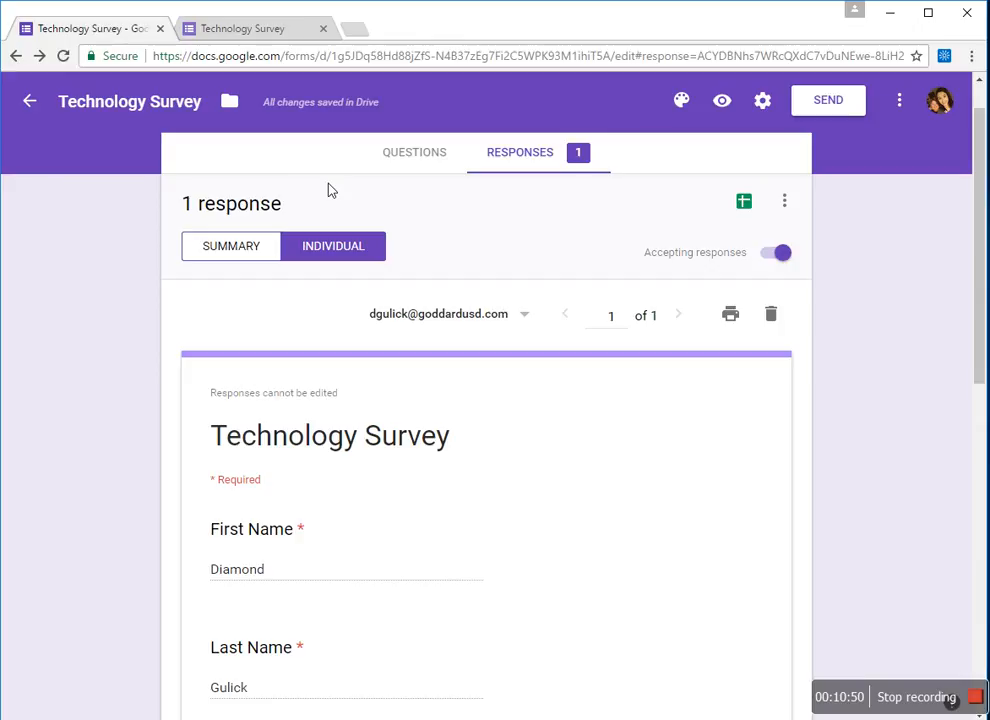
{"action": "left_click_drag", "start_coordinate": [979, 272], "coordinate": [980, 240]}
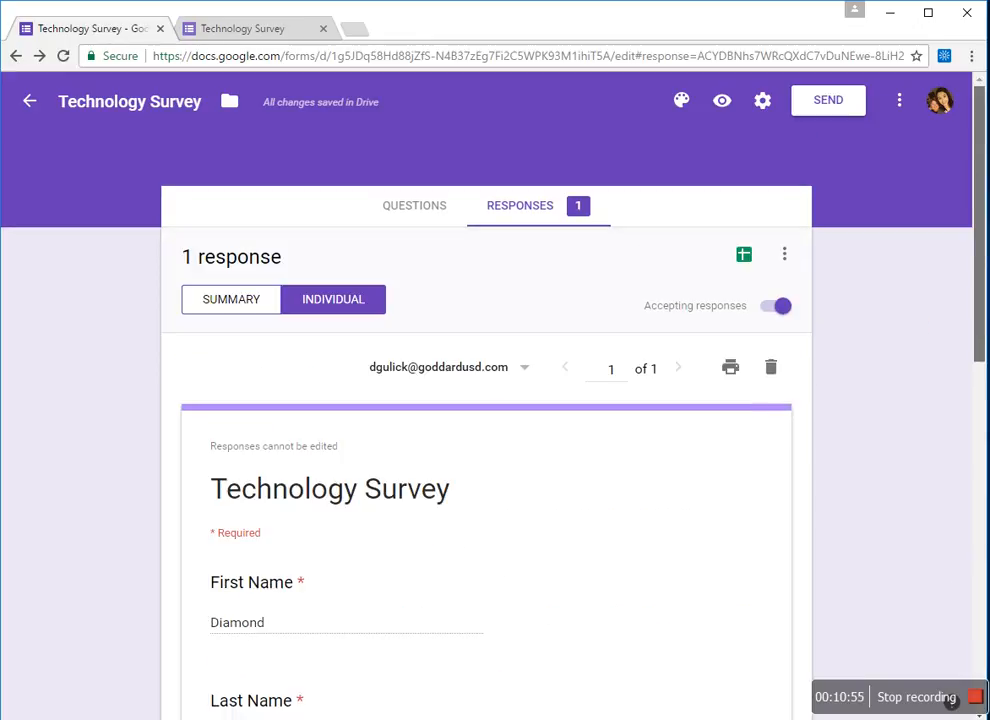
{"action": "left_click", "coordinate": [750, 262]}
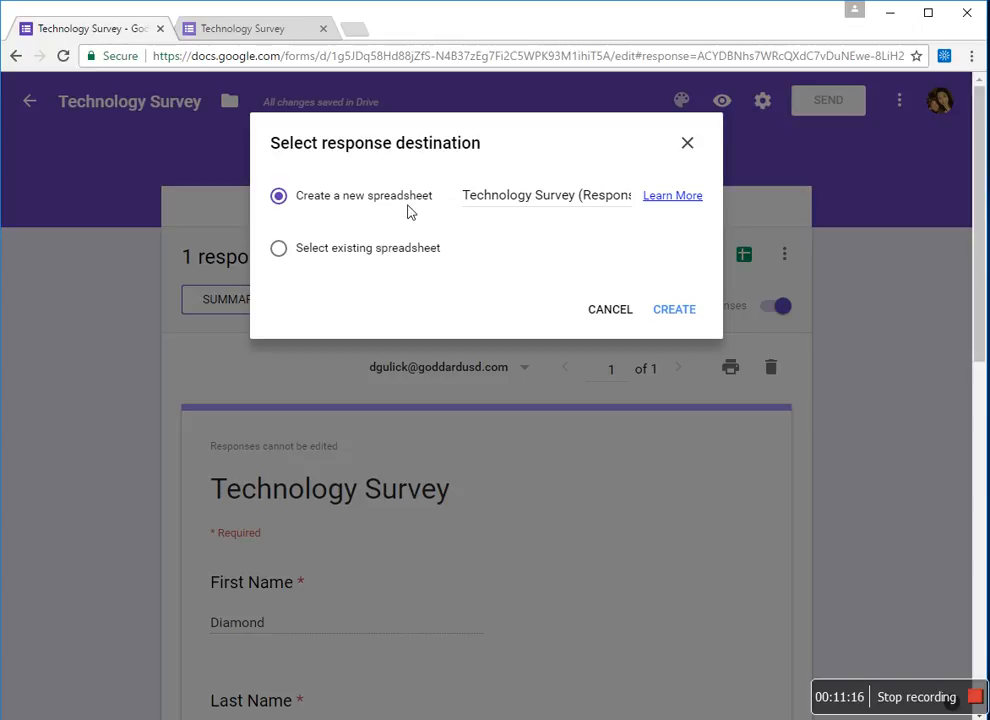
{"action": "left_click", "coordinate": [674, 312]}
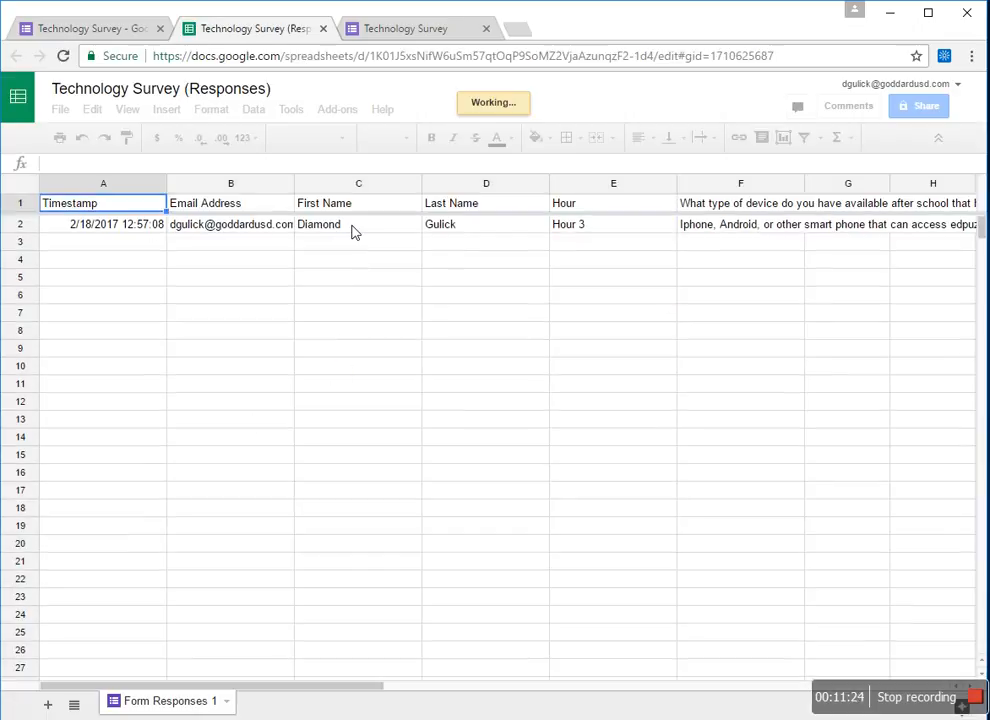
{"action": "left_click", "coordinate": [364, 232]}
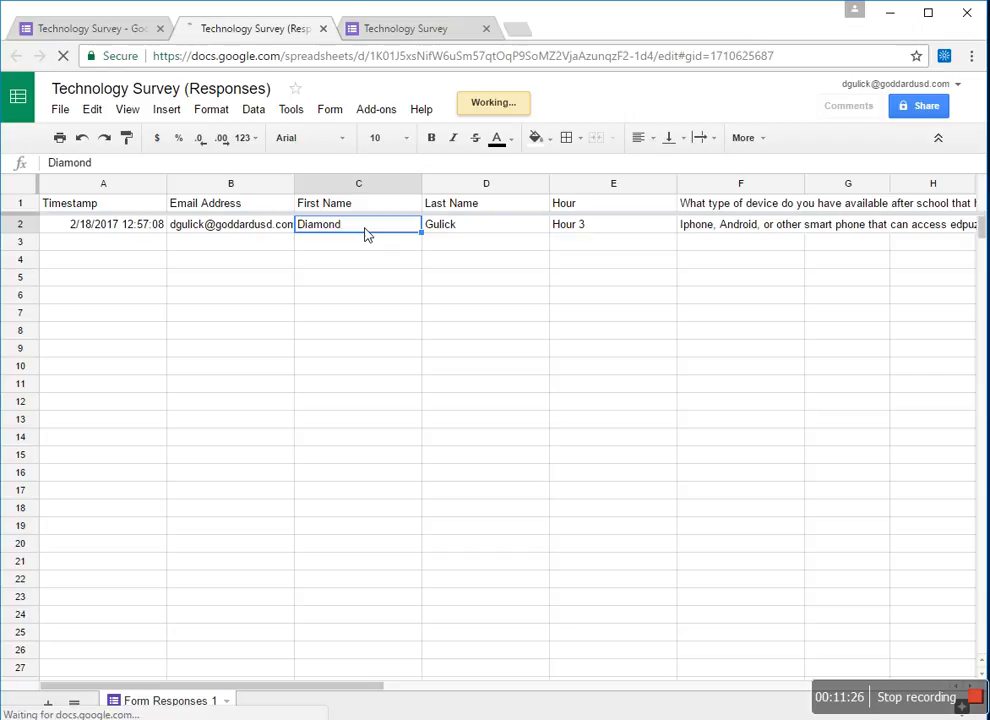
{"action": "key", "text": "Right"}
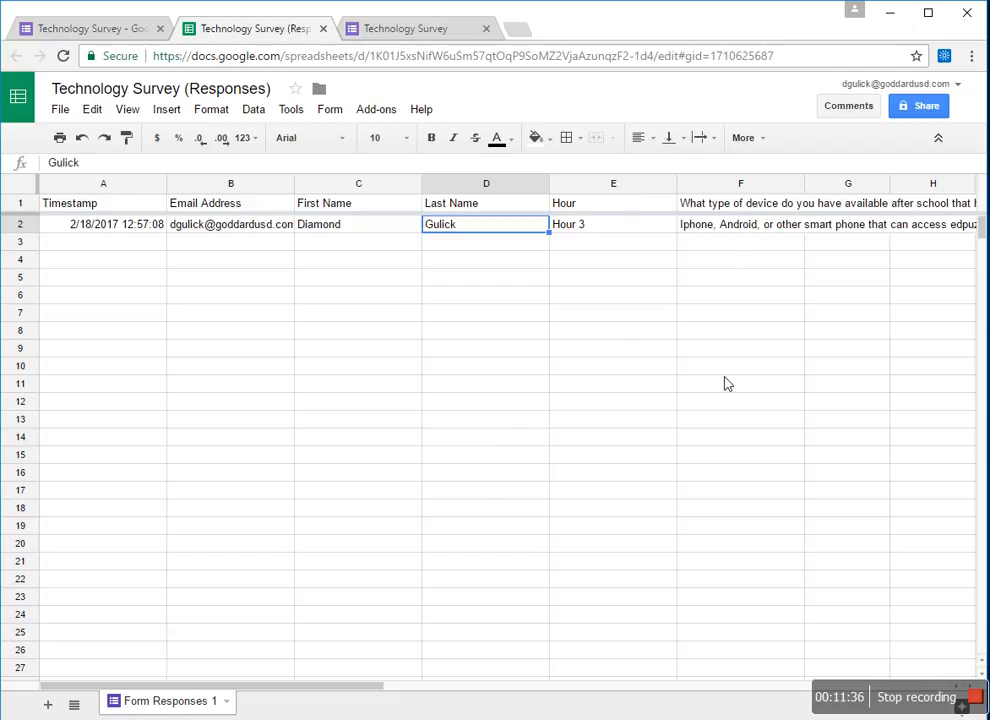
{"action": "left_click_drag", "start_coordinate": [365, 687], "coordinate": [205, 645]}
- Return to the Forms individual response view showing Hour 3 and four devices checked
{"action": "left_click", "coordinate": [104, 29]}
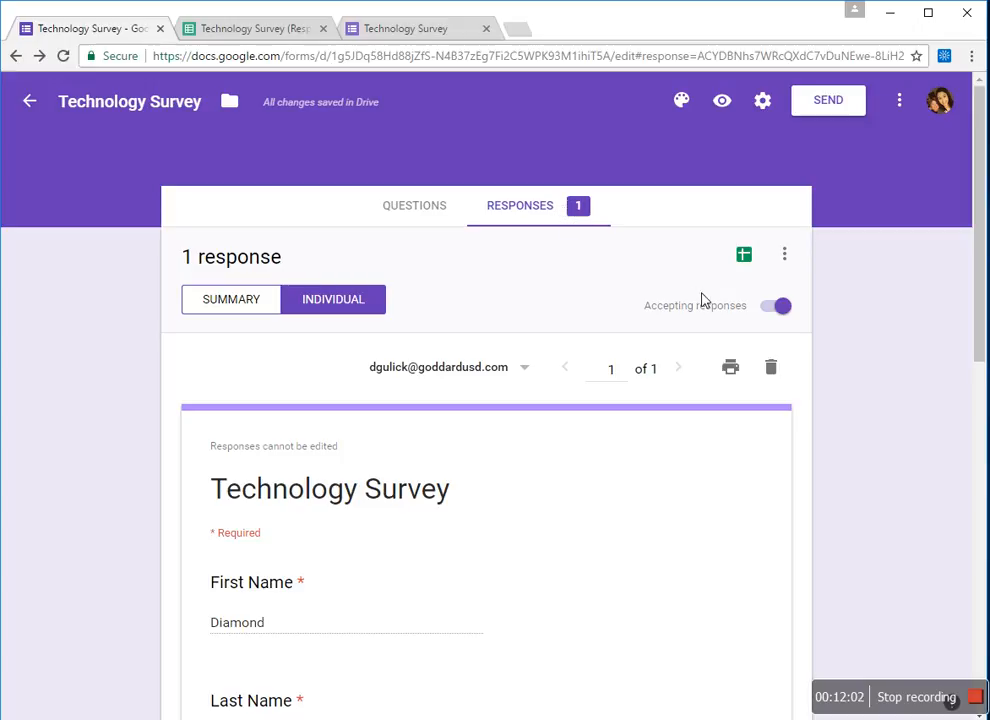
{"action": "left_click_drag", "start_coordinate": [981, 309], "coordinate": [948, 578]}
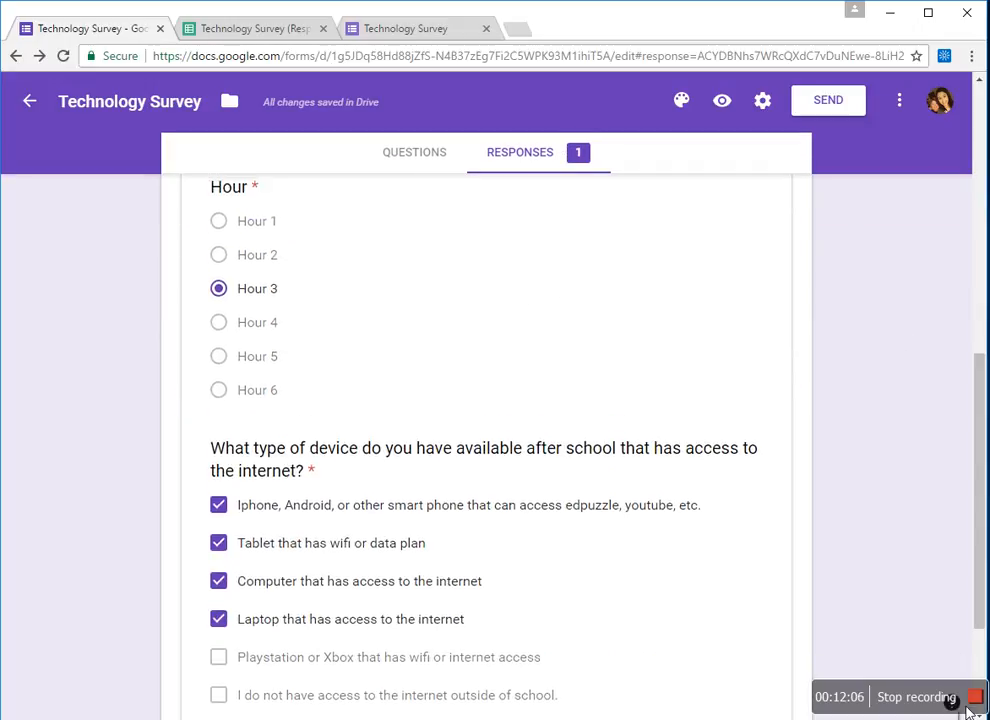